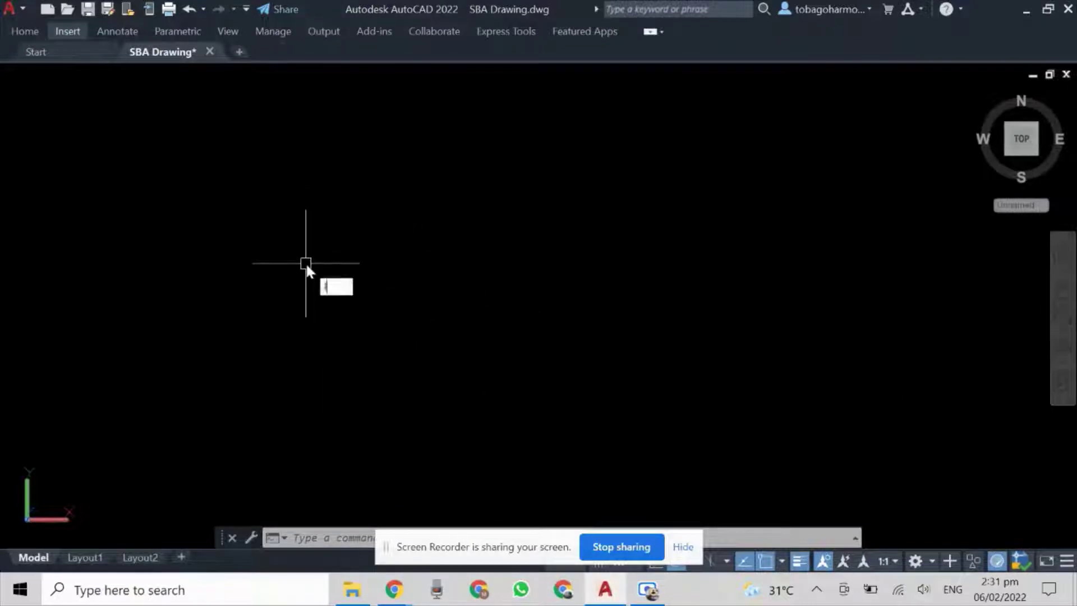
# Draw a 1000 × 1000 square from four 1000-long lines with Ortho on
pyautogui.press('Return')
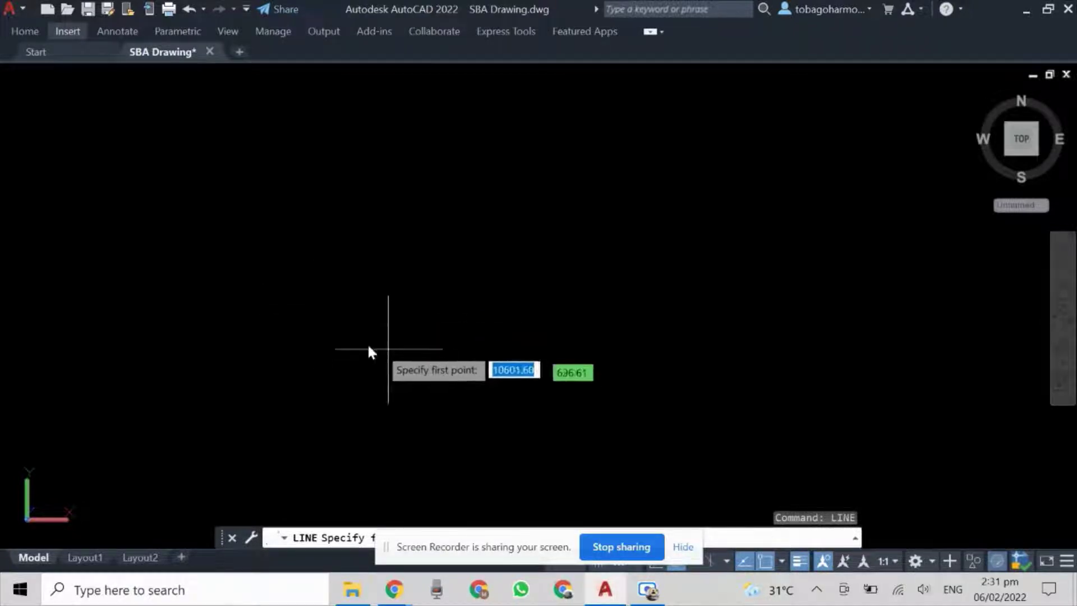
pyautogui.click(344, 337)
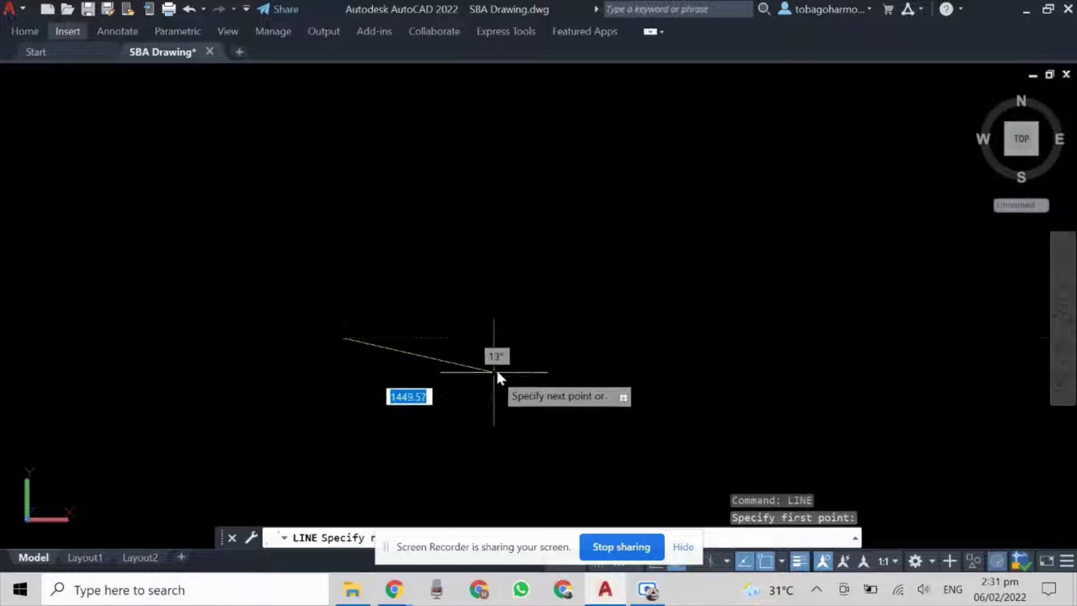
pyautogui.write('1000')
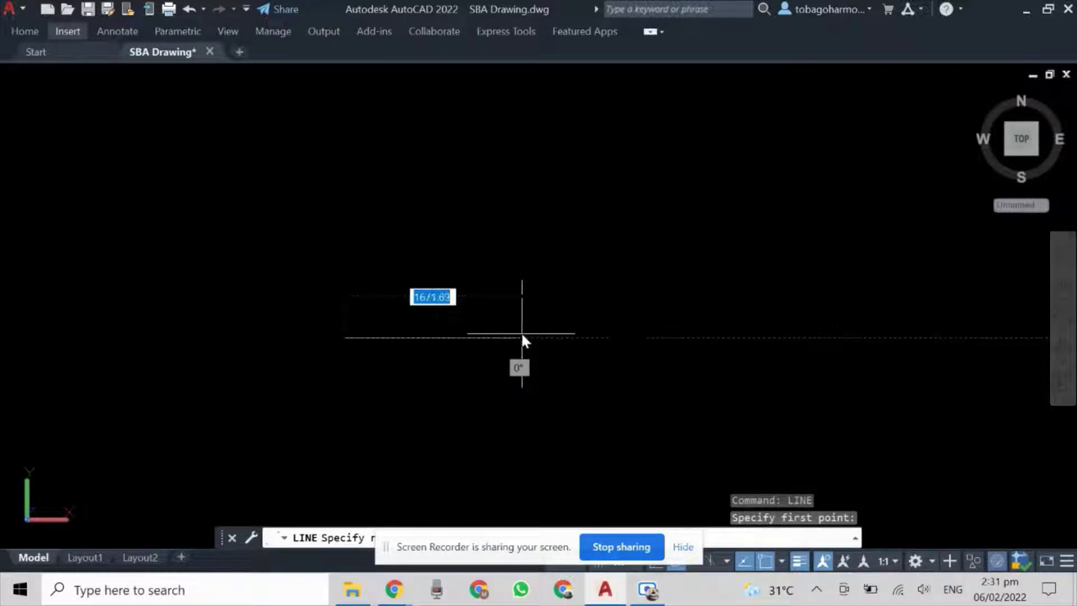
pyautogui.press('Return')
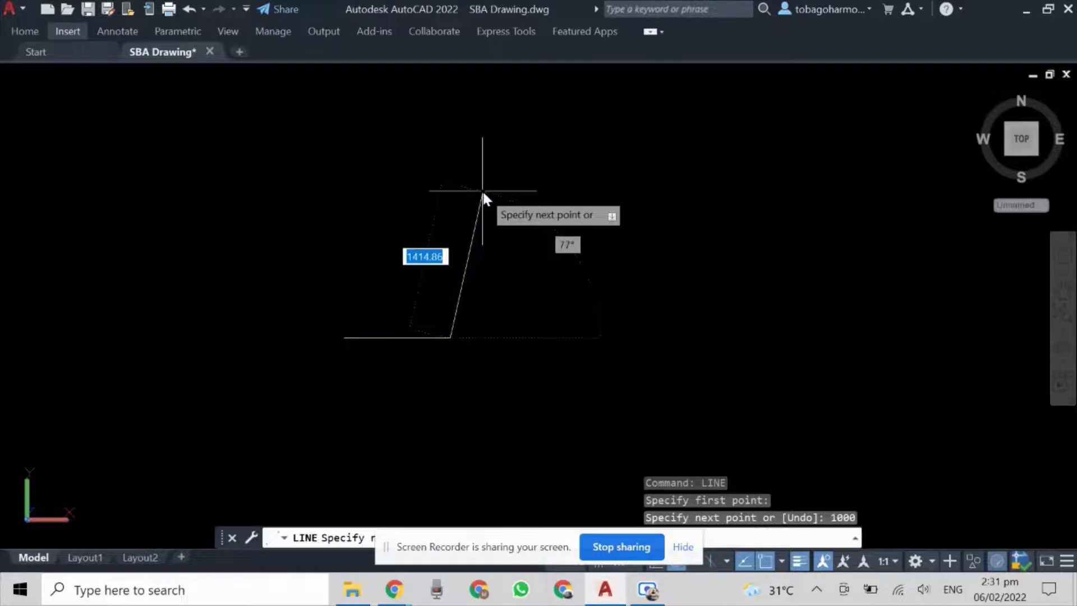
pyautogui.press('F8')
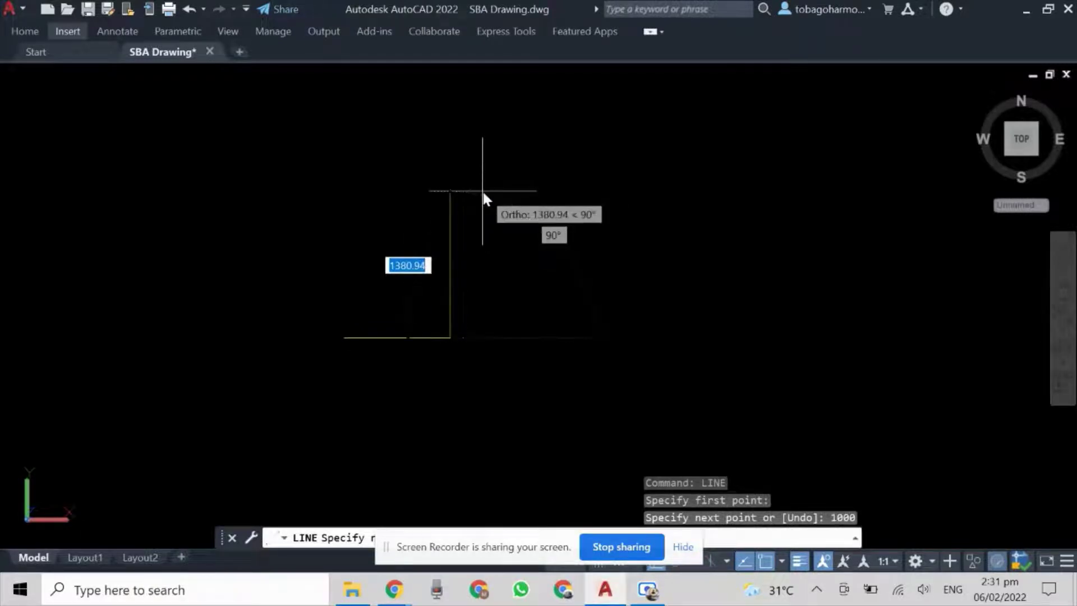
pyautogui.write('1000')
pyautogui.press('Return')
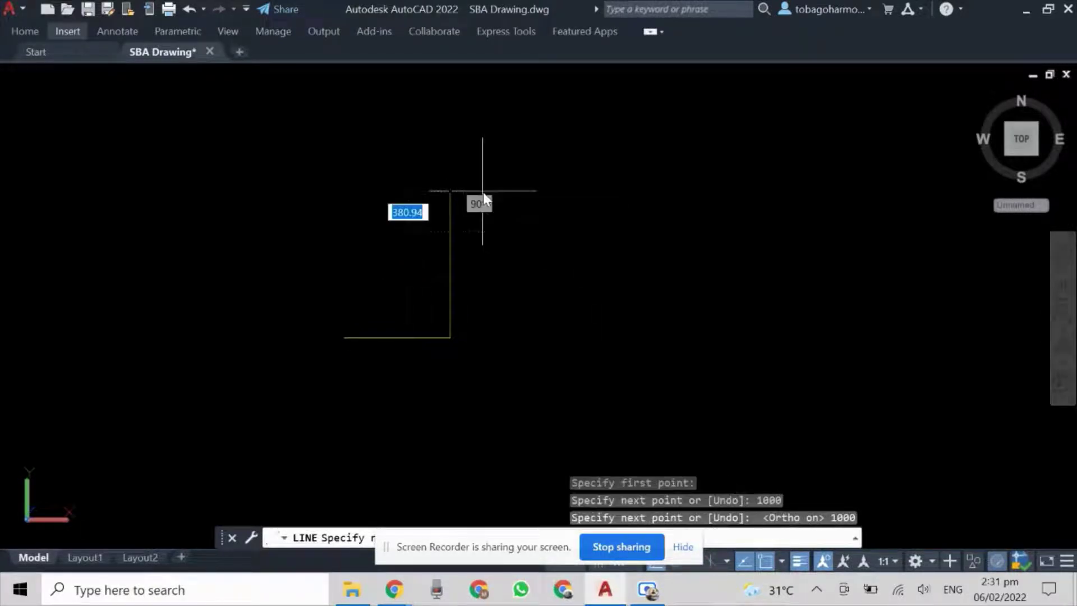
pyautogui.write('1000')
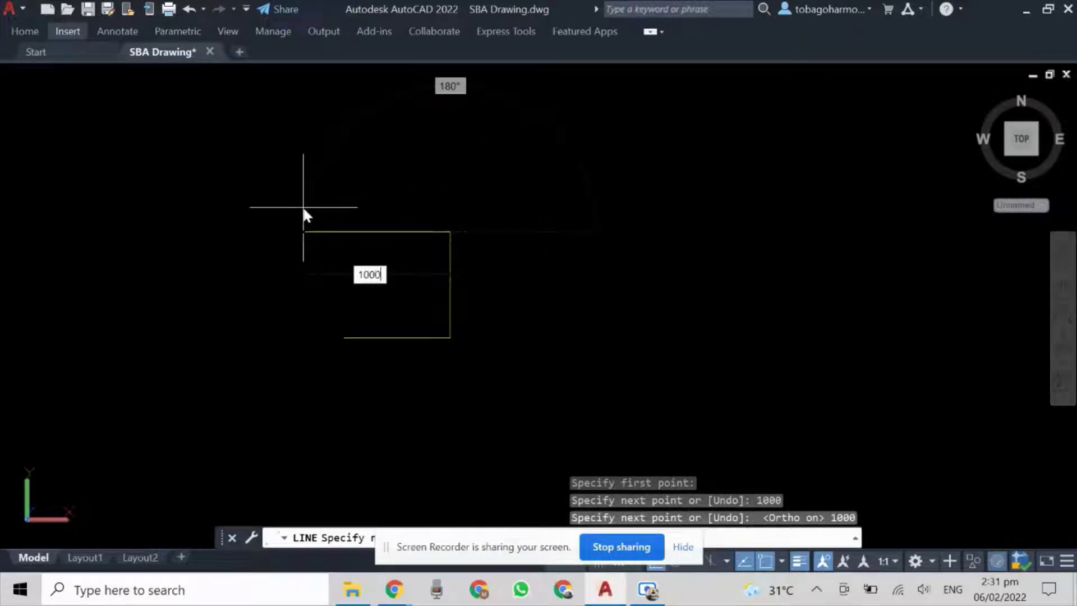
pyautogui.press('Return')
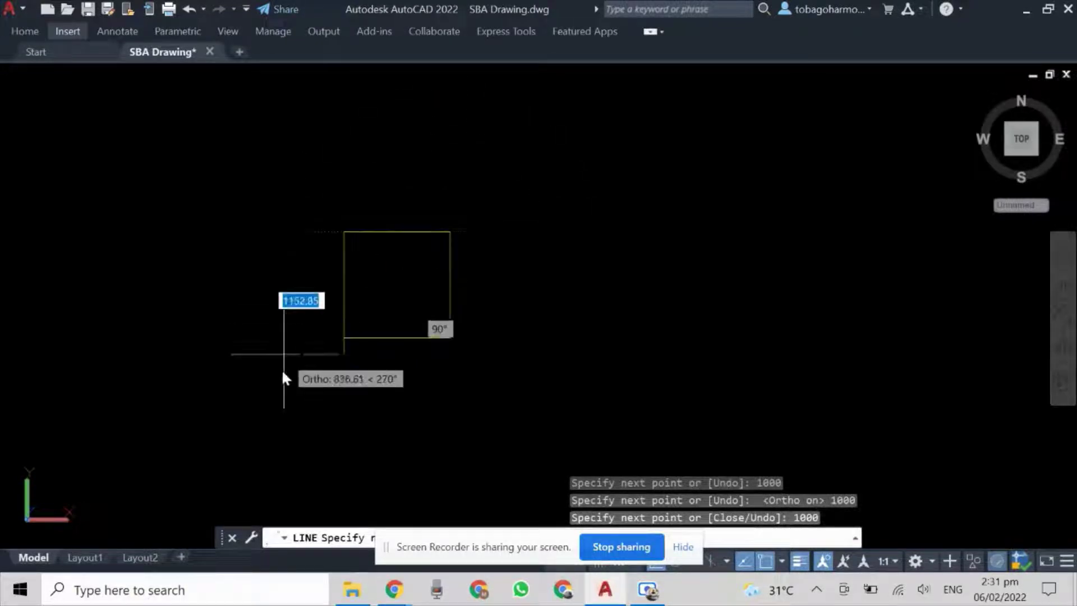
pyautogui.write('1000')
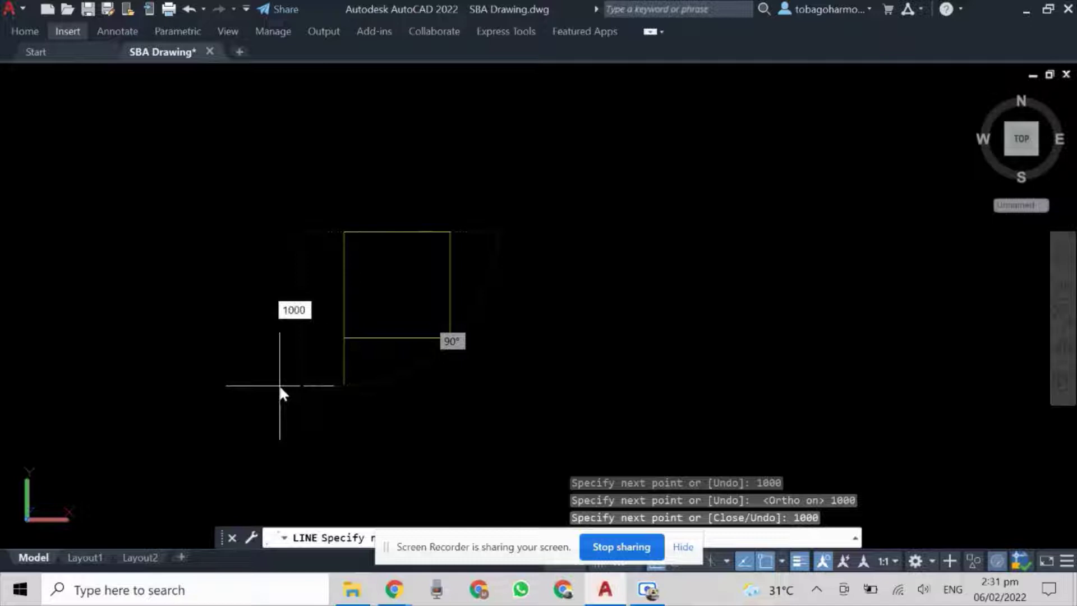
pyautogui.press('Return')
pyautogui.press('Escape')
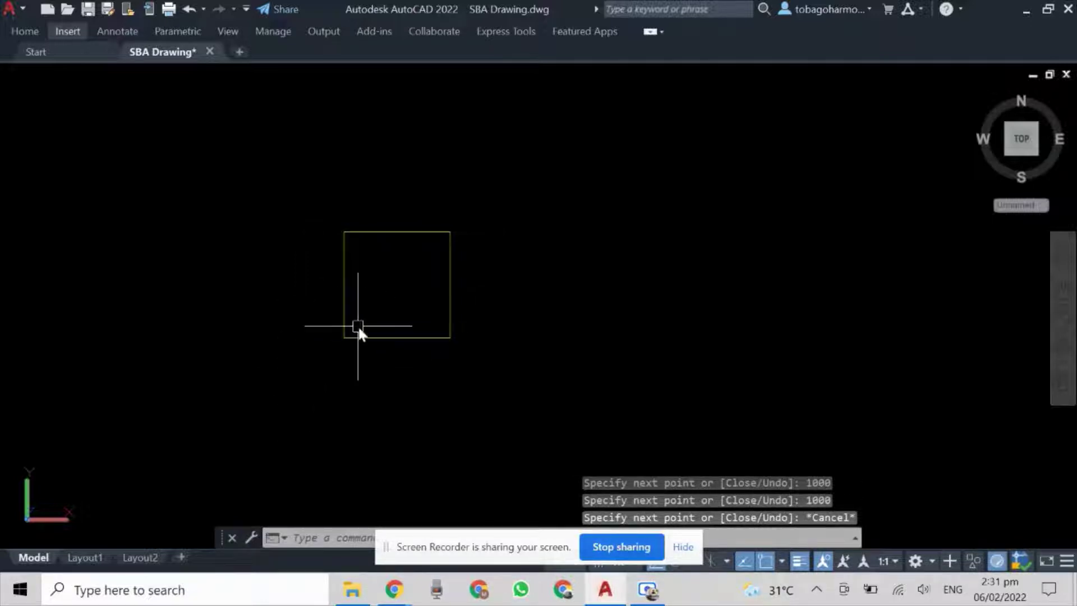
# Turn on Polar Tracking with a 45° angle increment
pyautogui.scroll(2, 359, 327)
pyautogui.scroll(2, 398, 301)
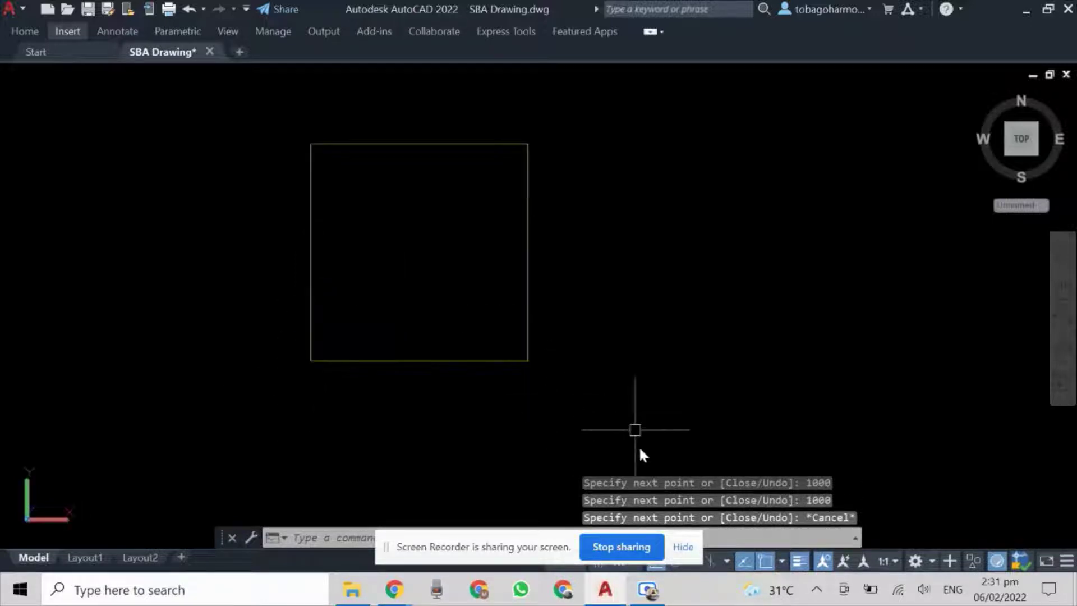
pyautogui.click(683, 547)
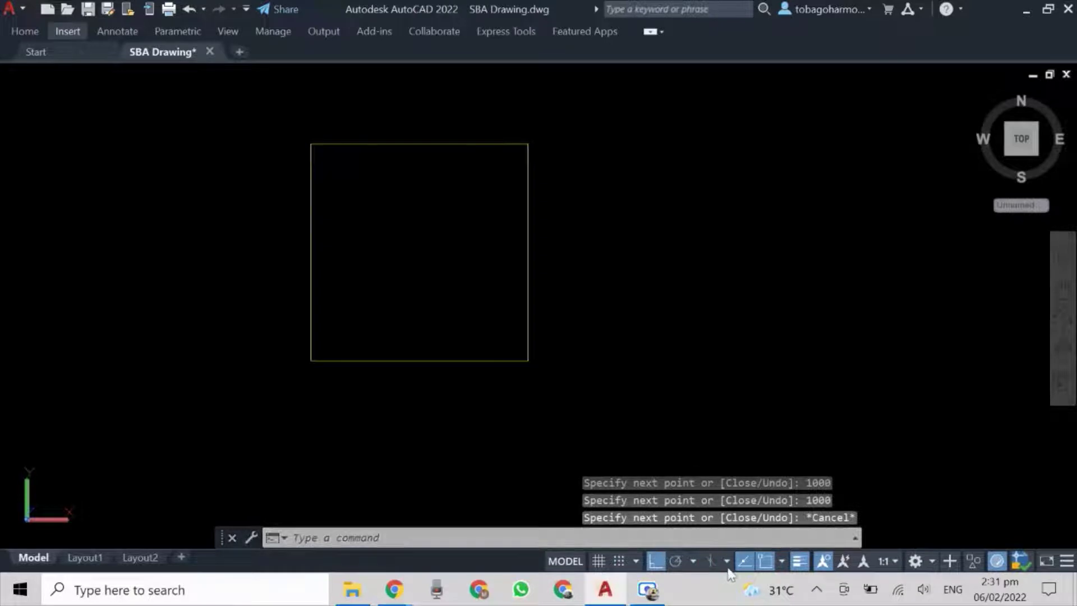
pyautogui.click(675, 563)
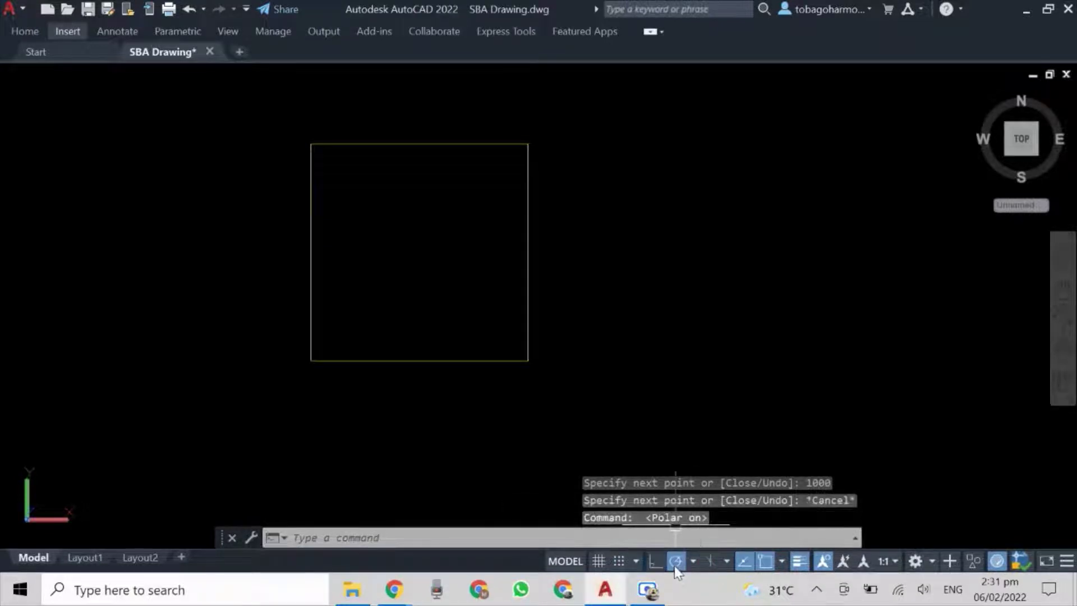
pyautogui.click(694, 561)
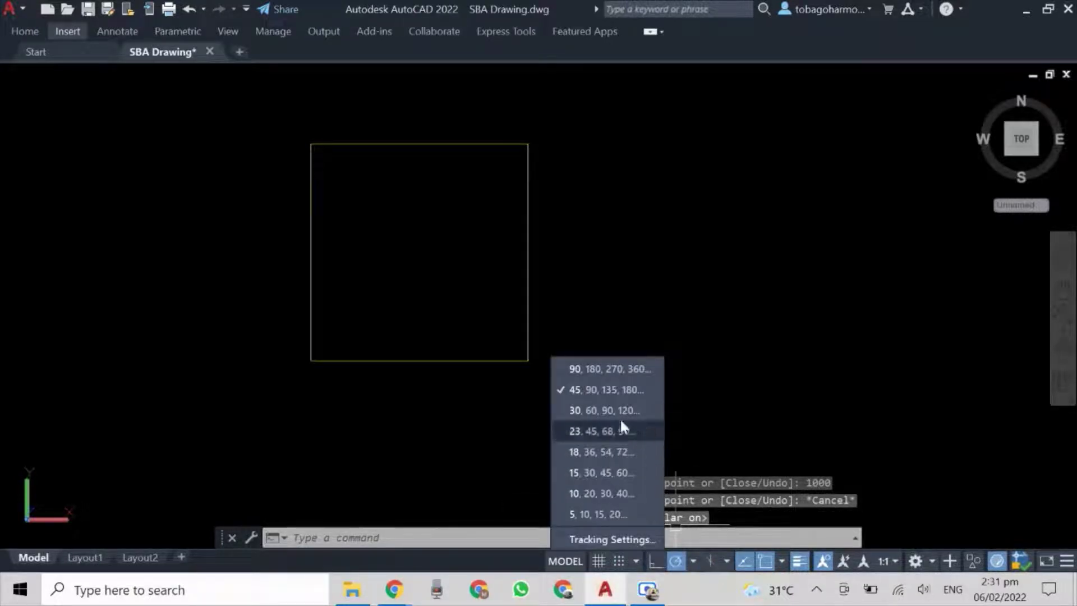
pyautogui.click(611, 390)
# Draw a 500-long line at 45° from the square's top-right corner
pyautogui.moveTo(577, 199)
pyautogui.mouseDown(button='middle')
pyautogui.moveTo(601, 236)
pyautogui.moveTo(603, 227)
pyautogui.mouseUp(button='middle')
pyautogui.rightClick(648, 203)
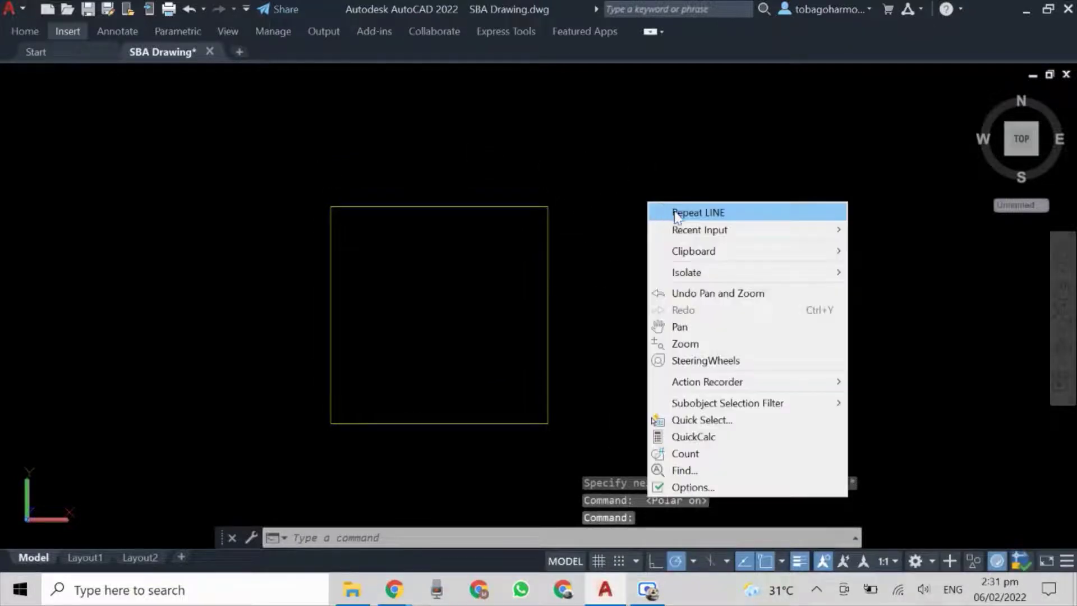
pyautogui.click(681, 213)
pyautogui.click(548, 207)
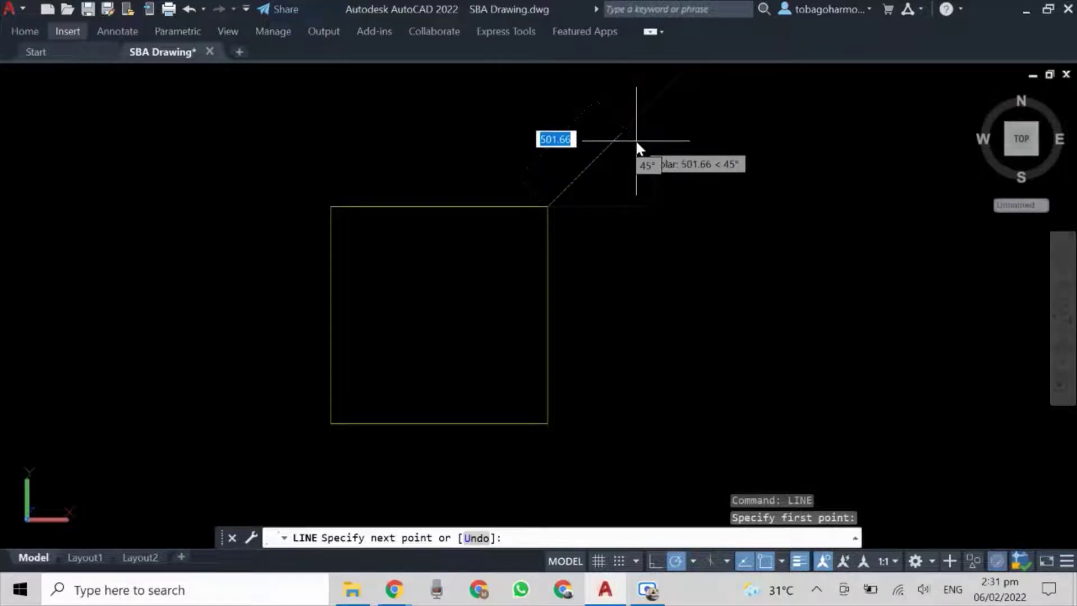
pyautogui.write('500')
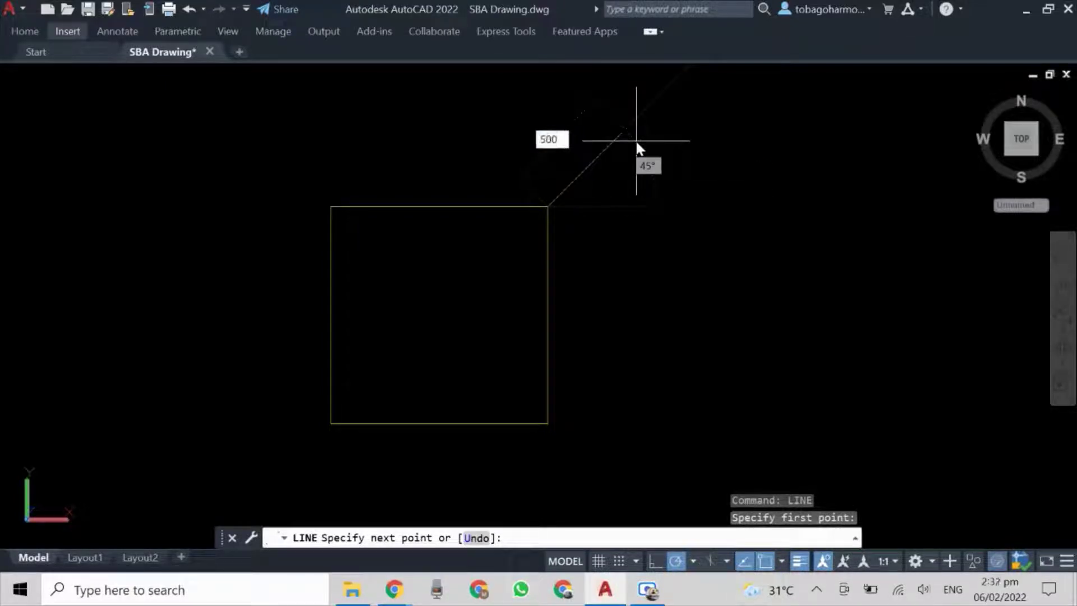
pyautogui.press('Return')
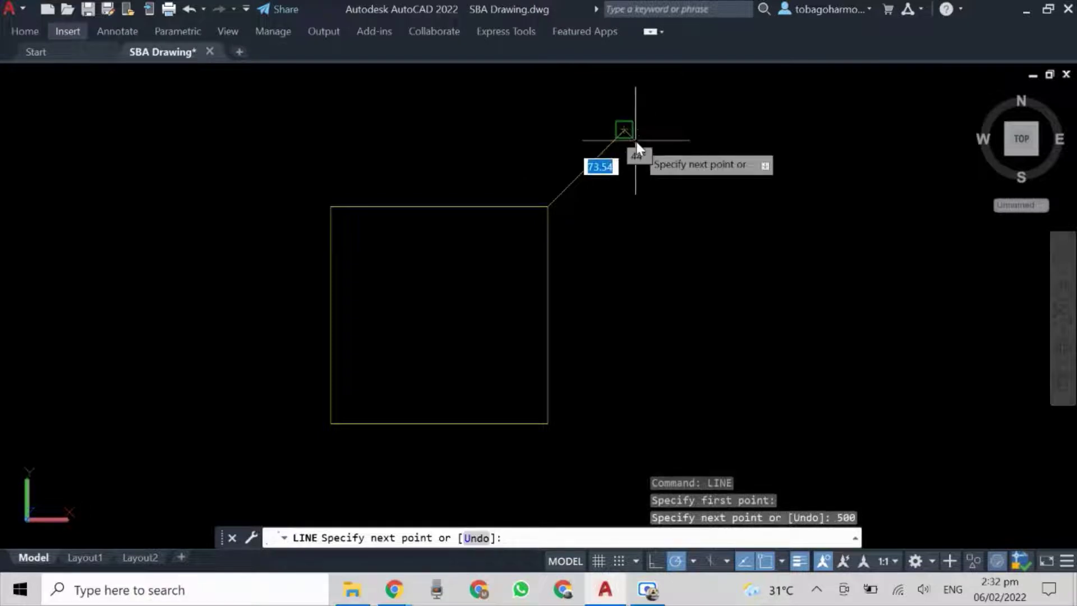
pyautogui.press('Escape')
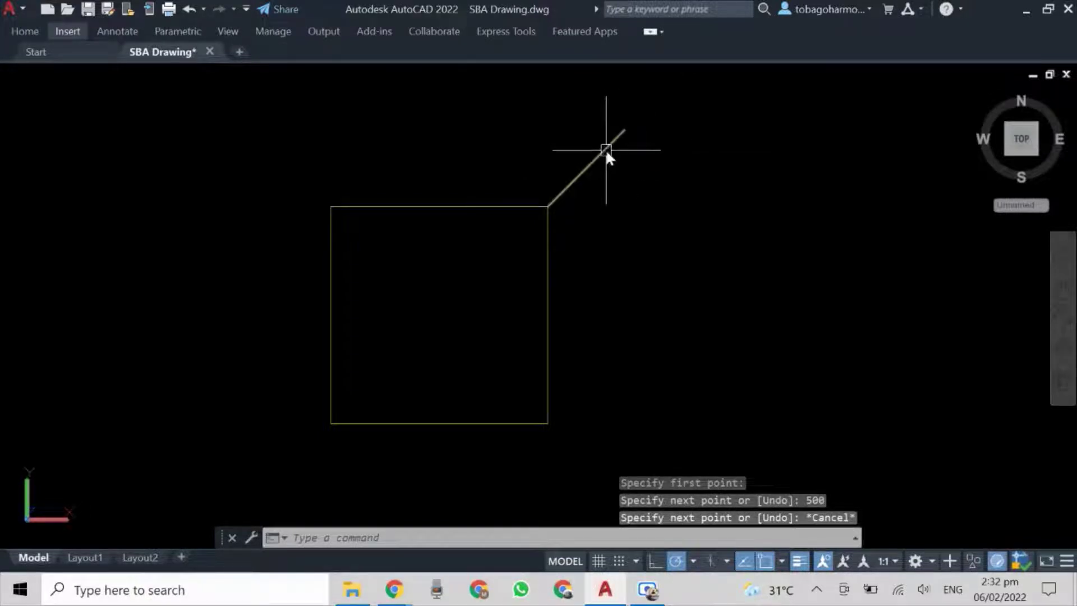
# Copy the 45° diagonal to the square's top-left and bottom-right corners
pyautogui.click(607, 149)
pyautogui.rightClick(673, 174)
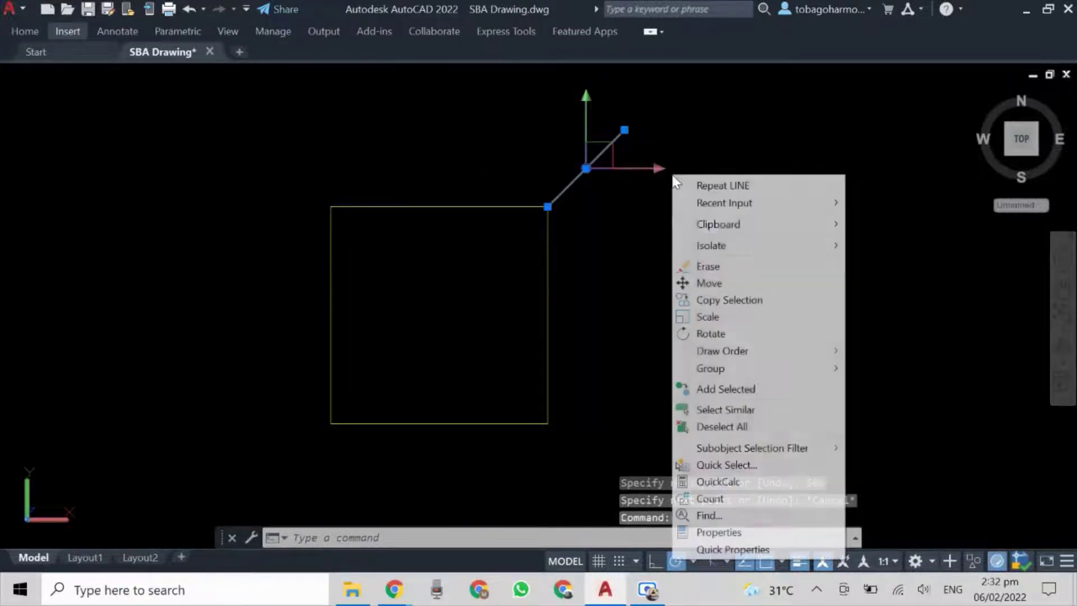
pyautogui.click(723, 299)
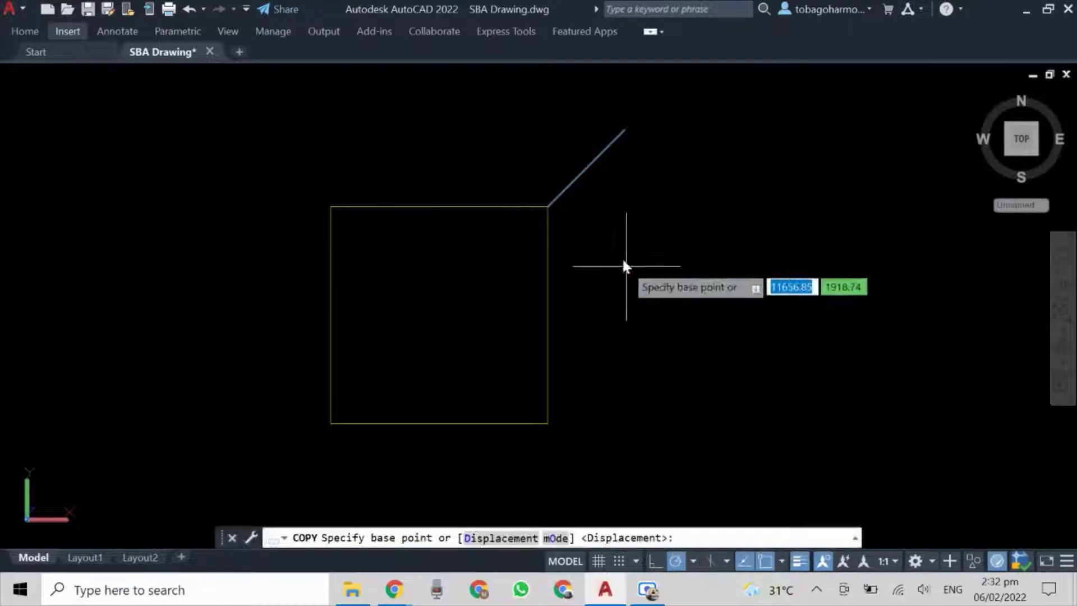
pyautogui.click(550, 205)
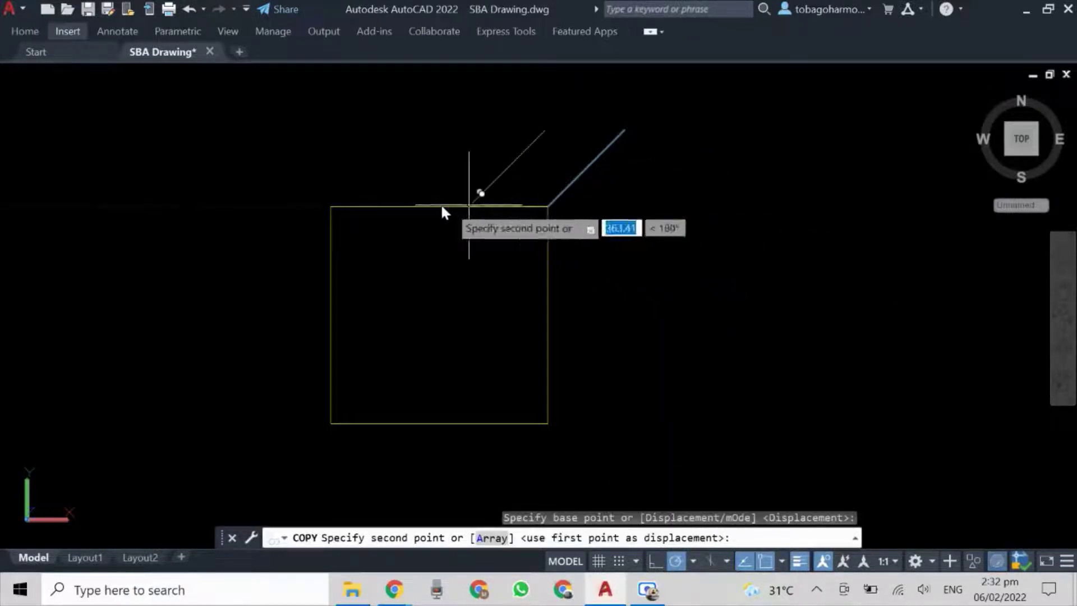
pyautogui.click(326, 206)
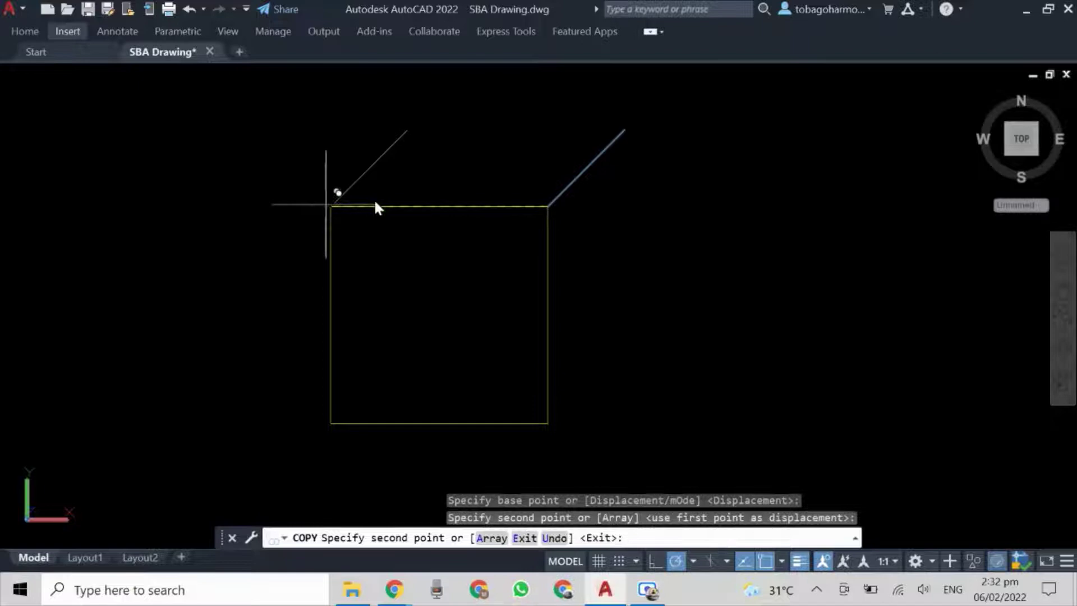
pyautogui.click(548, 421)
pyautogui.press('Escape')
# Copy the front right vertical edge to the back top corner as the back vertical edge
pyautogui.click(548, 309)
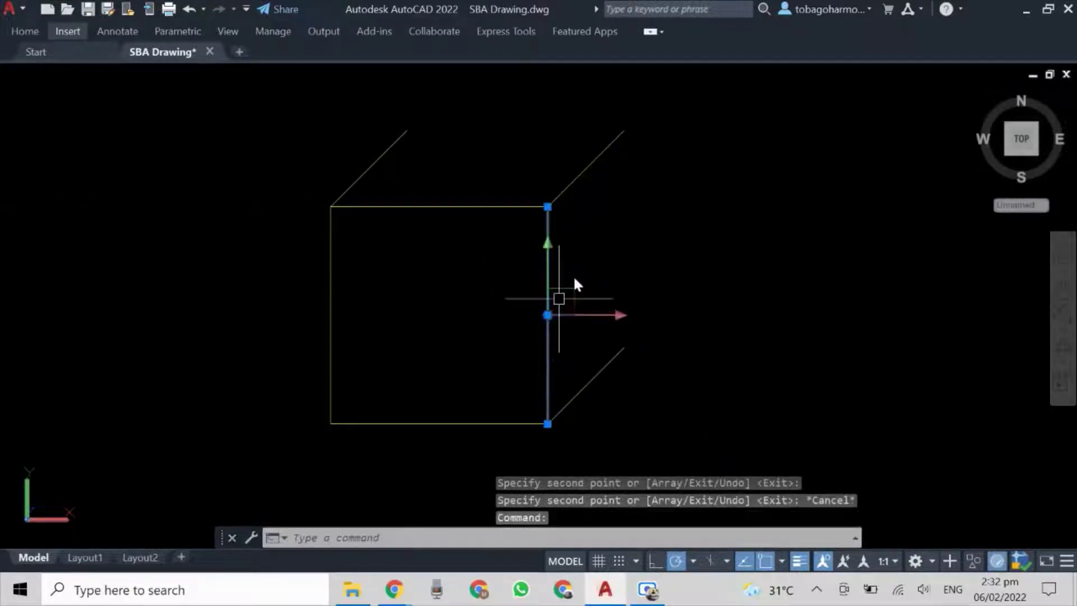
pyautogui.rightClick(595, 256)
pyautogui.press('Escape')
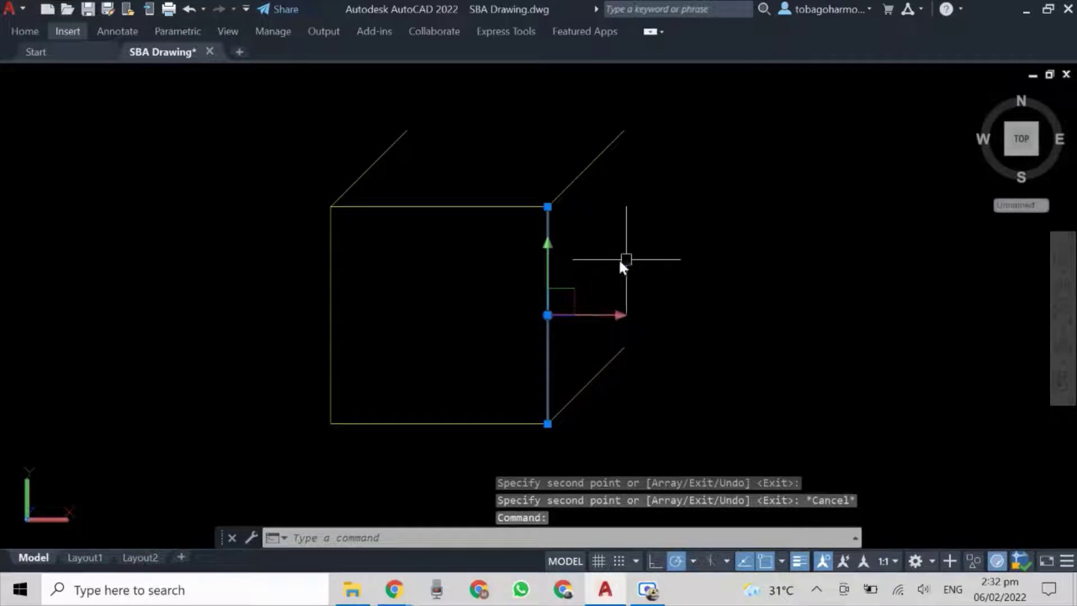
pyautogui.press('Escape')
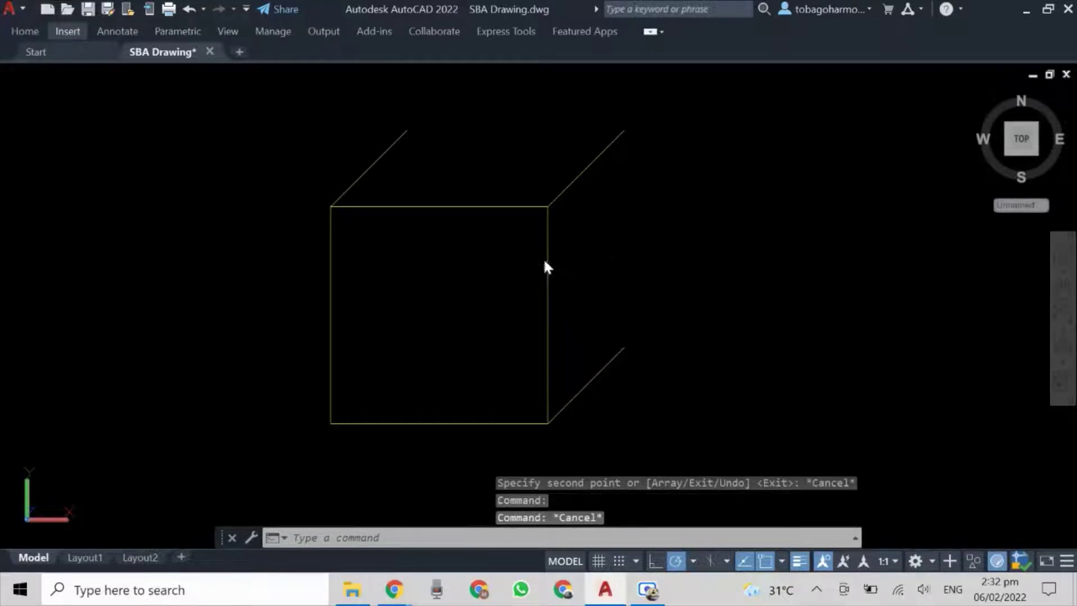
pyautogui.click(544, 258)
pyautogui.rightClick(638, 247)
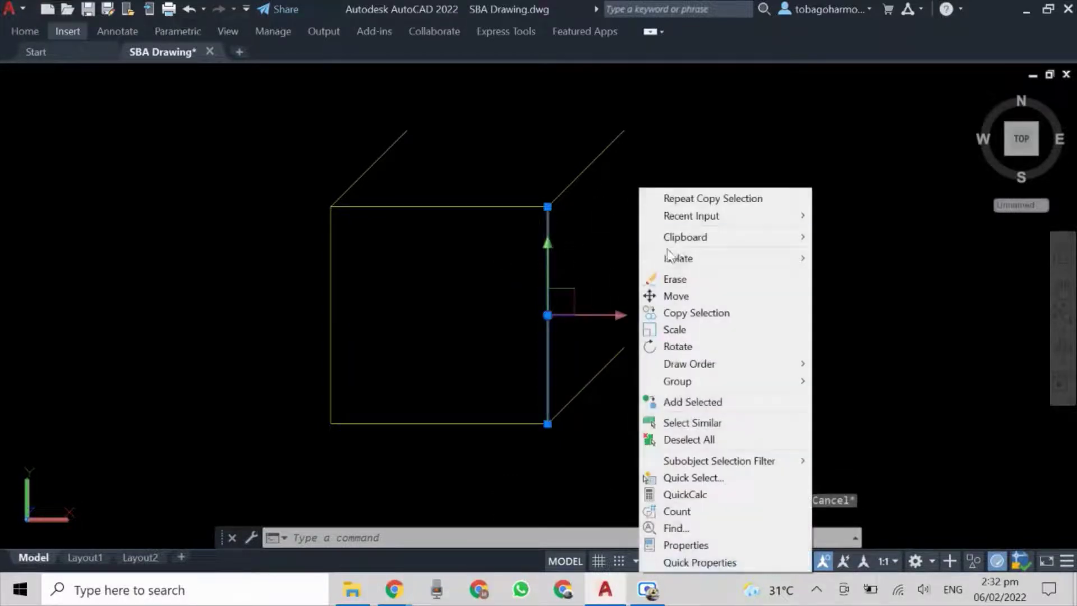
pyautogui.click(696, 313)
pyautogui.click(545, 211)
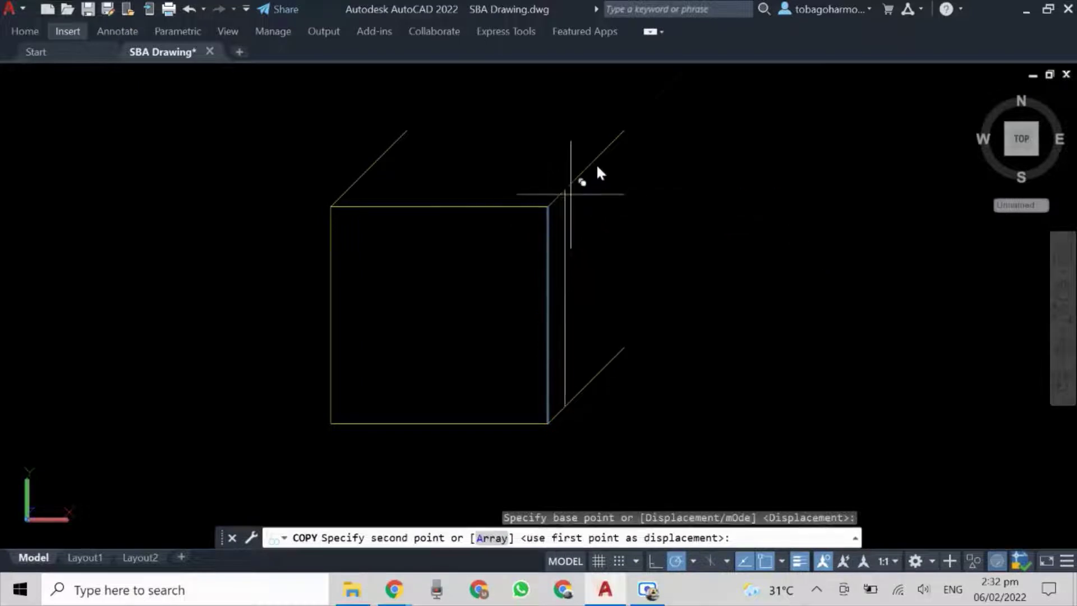
pyautogui.click(621, 133)
pyautogui.press('Escape')
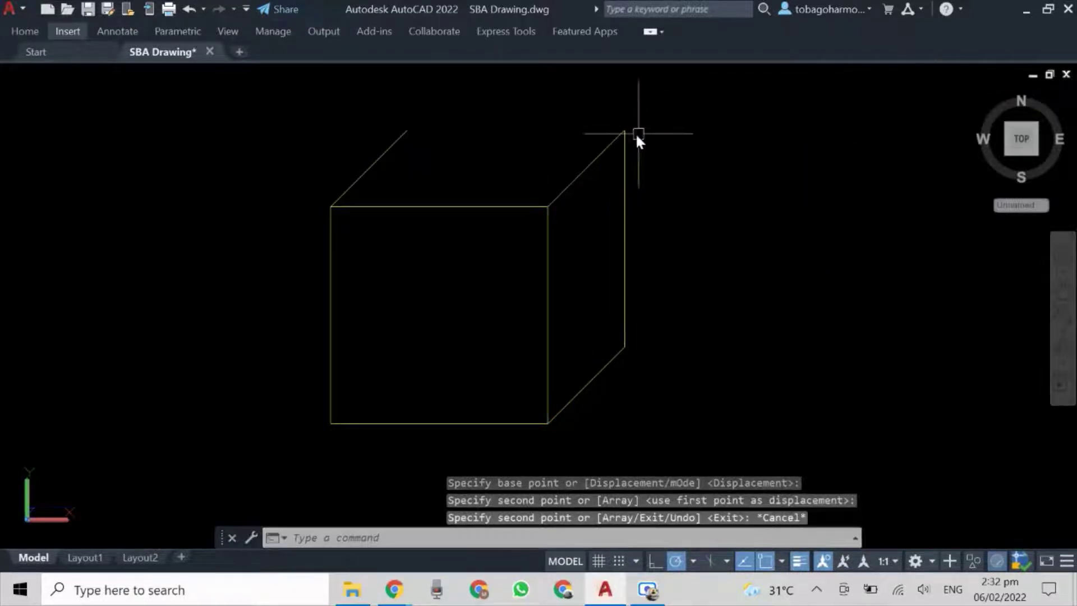
# Copy the front top edge back along the diagonals to form the back top edge
pyautogui.click(482, 207)
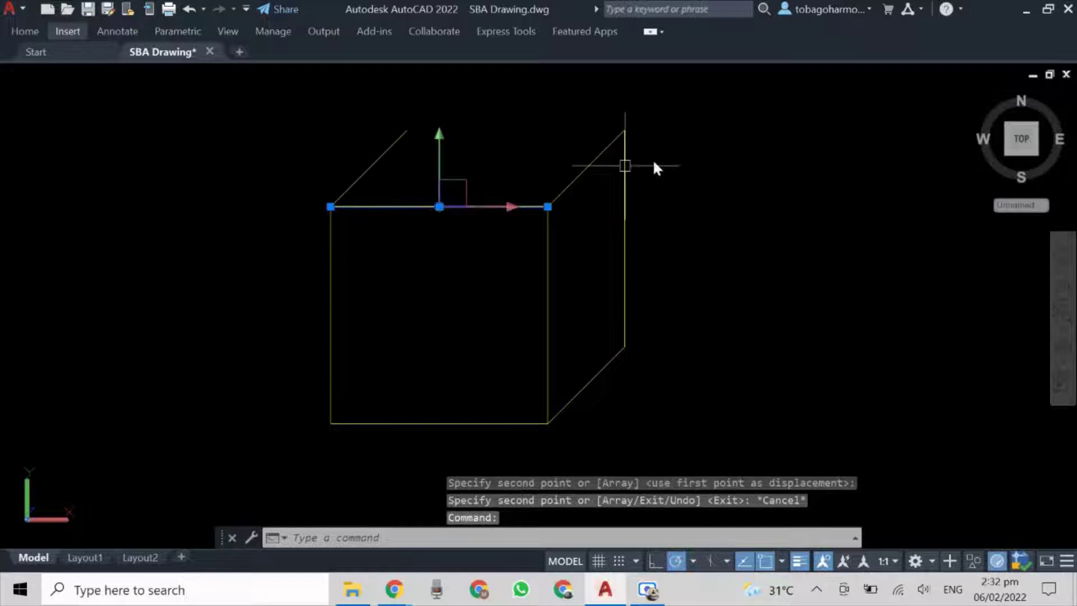
pyautogui.rightClick(673, 160)
pyautogui.click(715, 284)
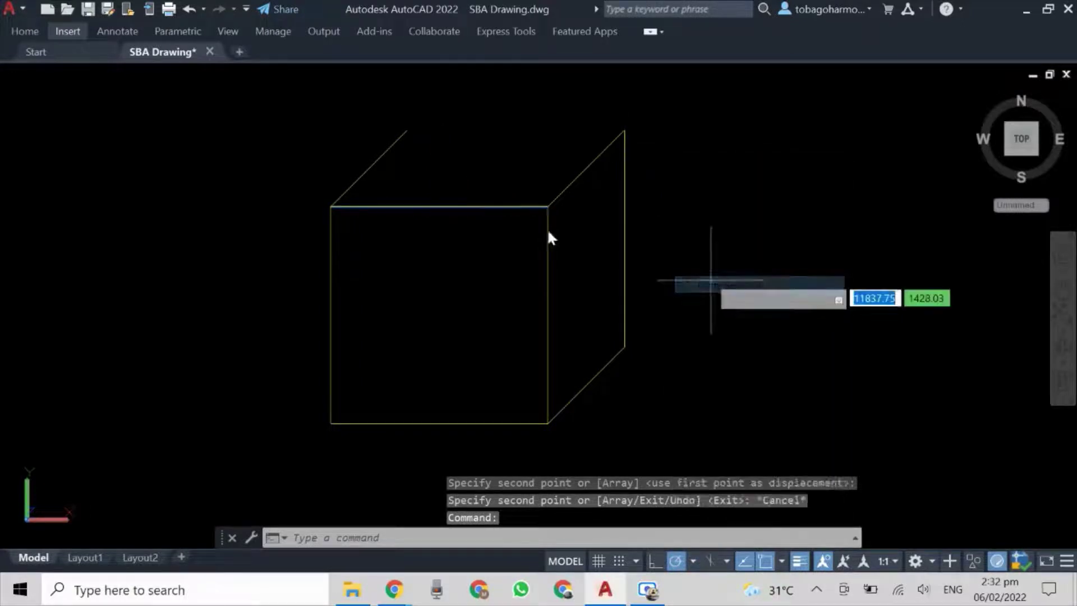
pyautogui.click(331, 206)
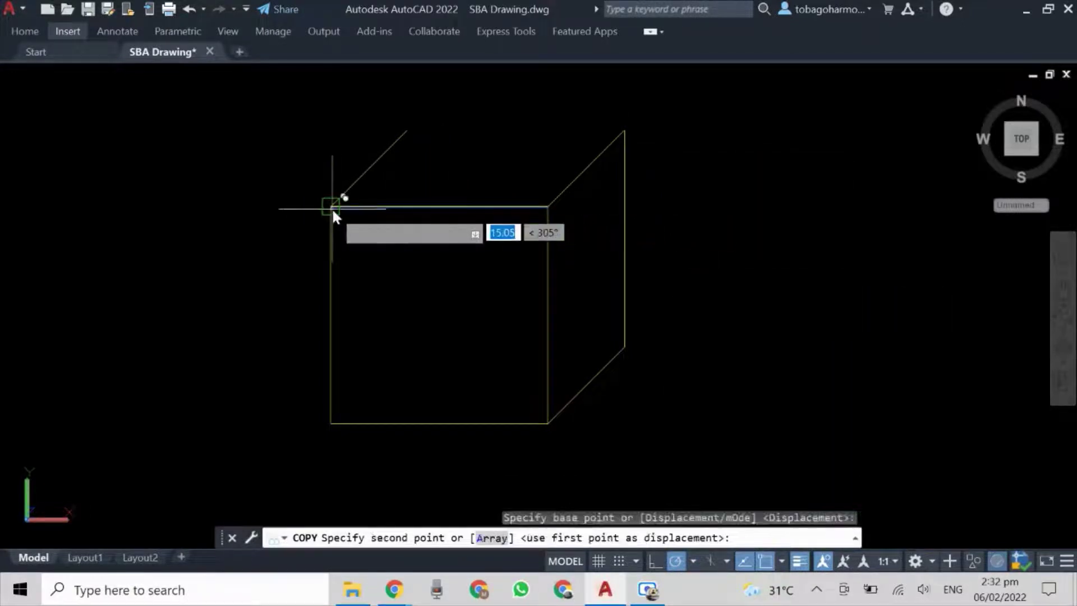
pyautogui.click(406, 131)
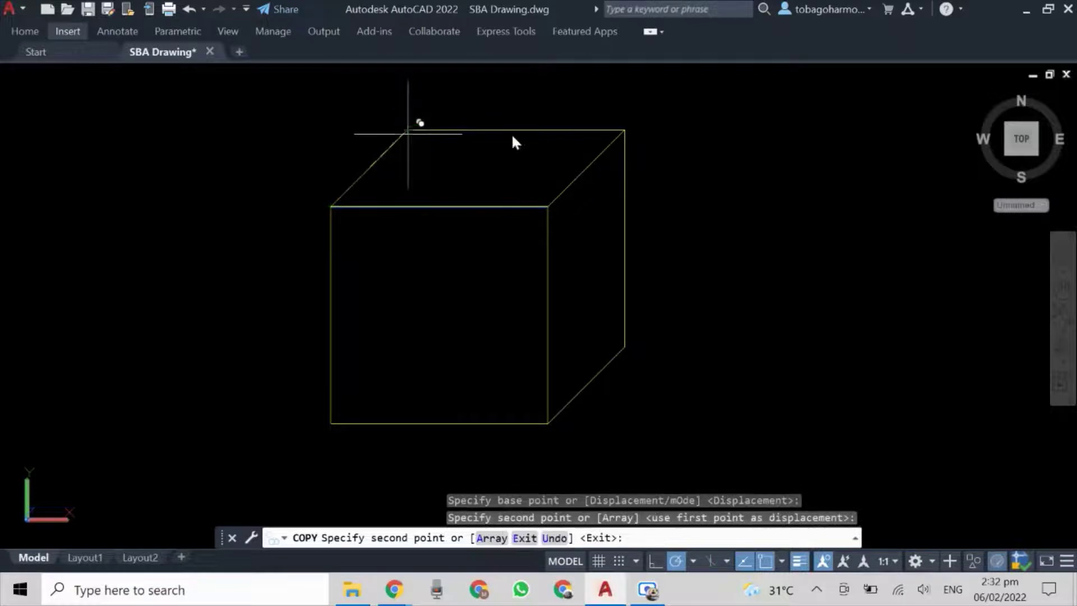
pyautogui.press('Escape')
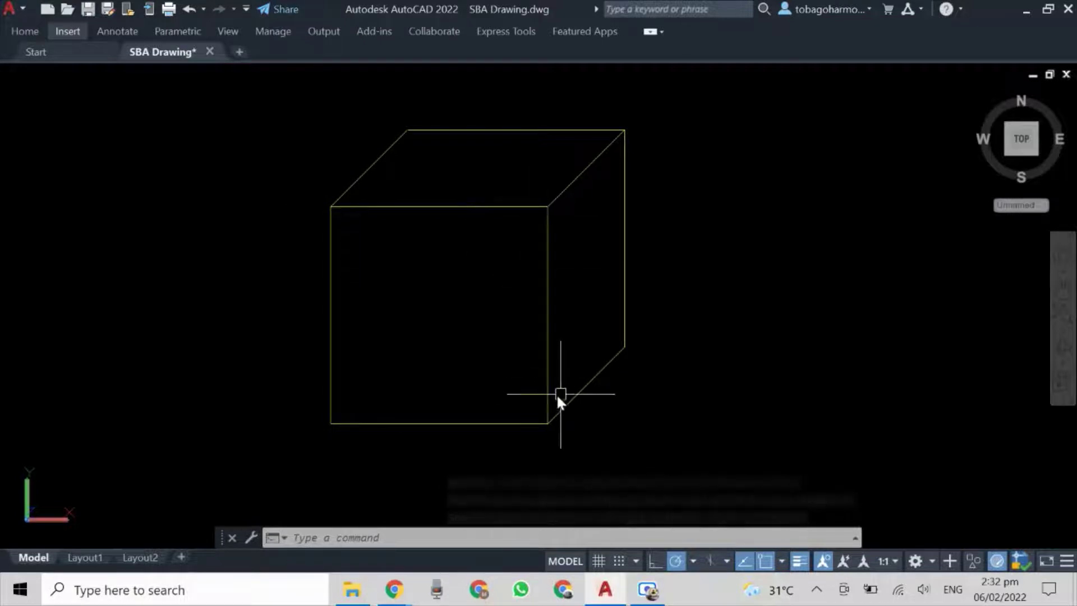
pyautogui.click(417, 207)
pyautogui.moveTo(738, 158)
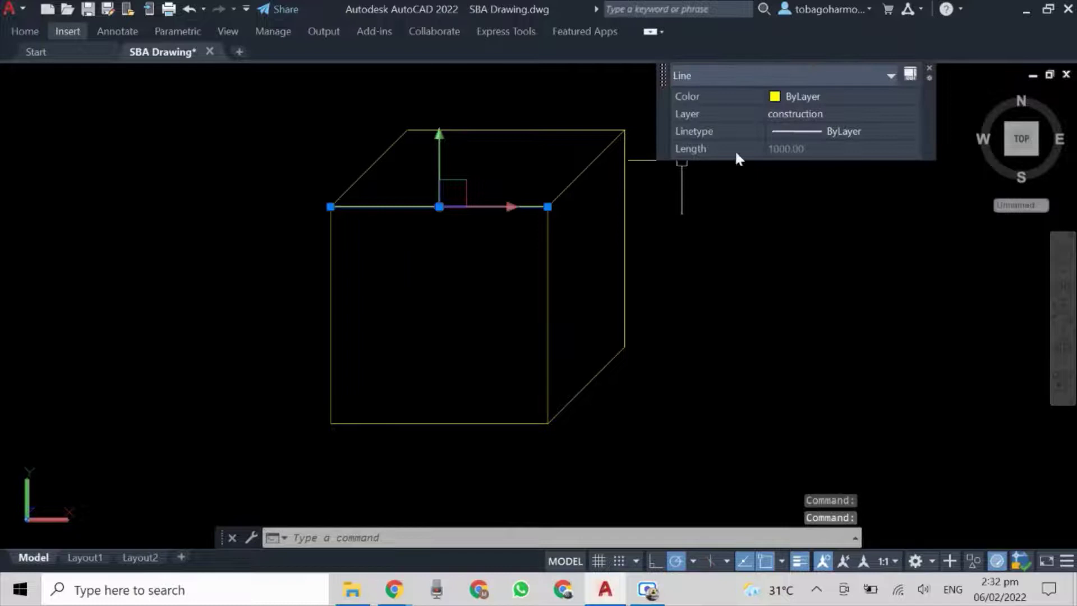
pyautogui.click(928, 68)
pyautogui.press('Escape')
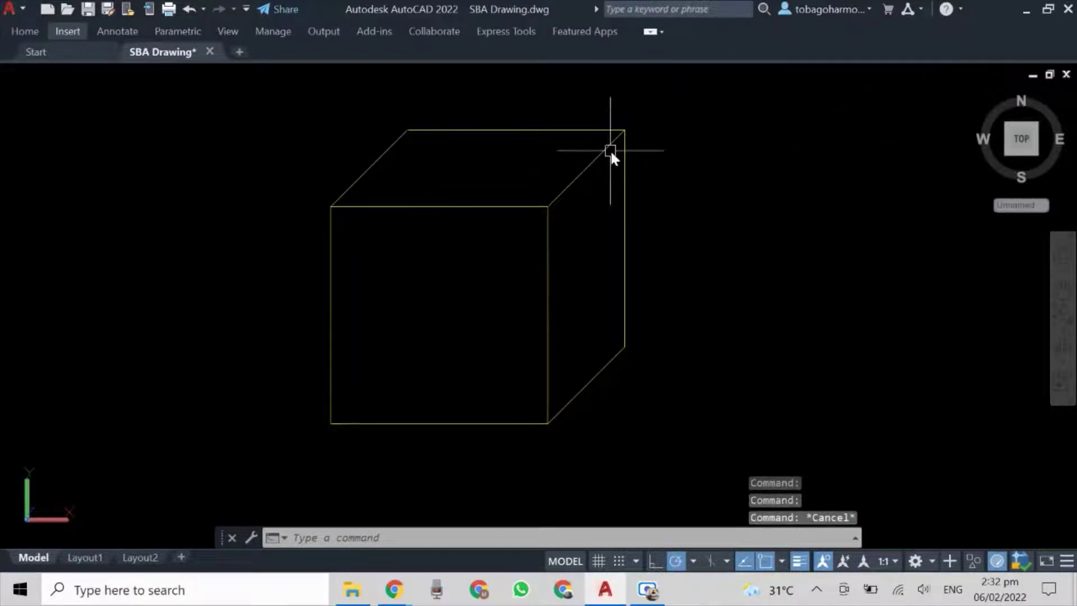
pyautogui.click(586, 164)
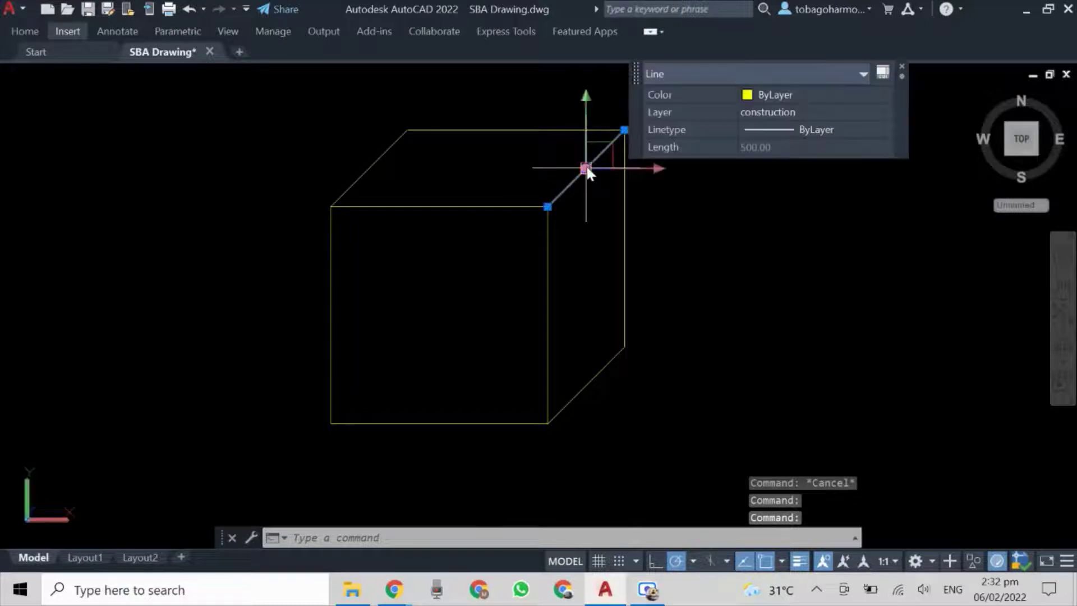
pyautogui.click(902, 67)
pyautogui.press('Escape')
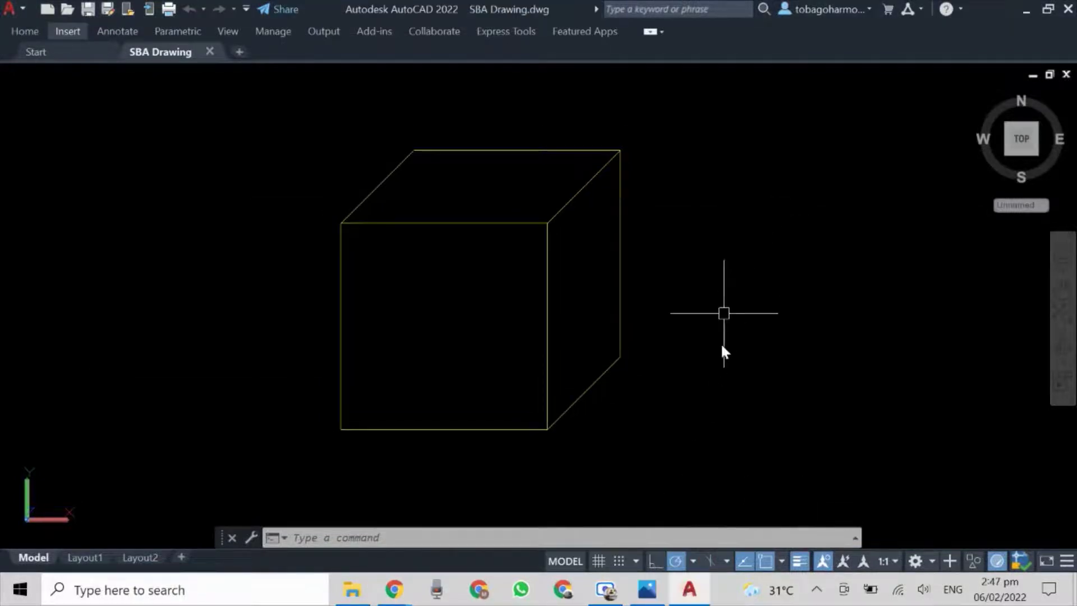
# Add a 1000.00 linear dimension below the cube's front bottom edge with DIM
pyautogui.click(710, 379)
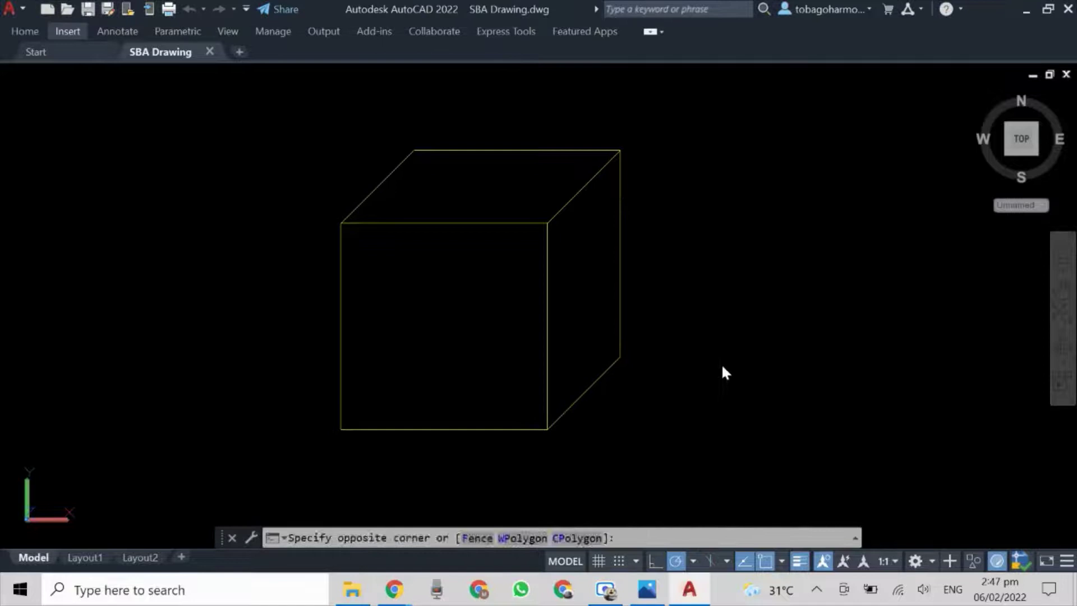
pyautogui.click(726, 364)
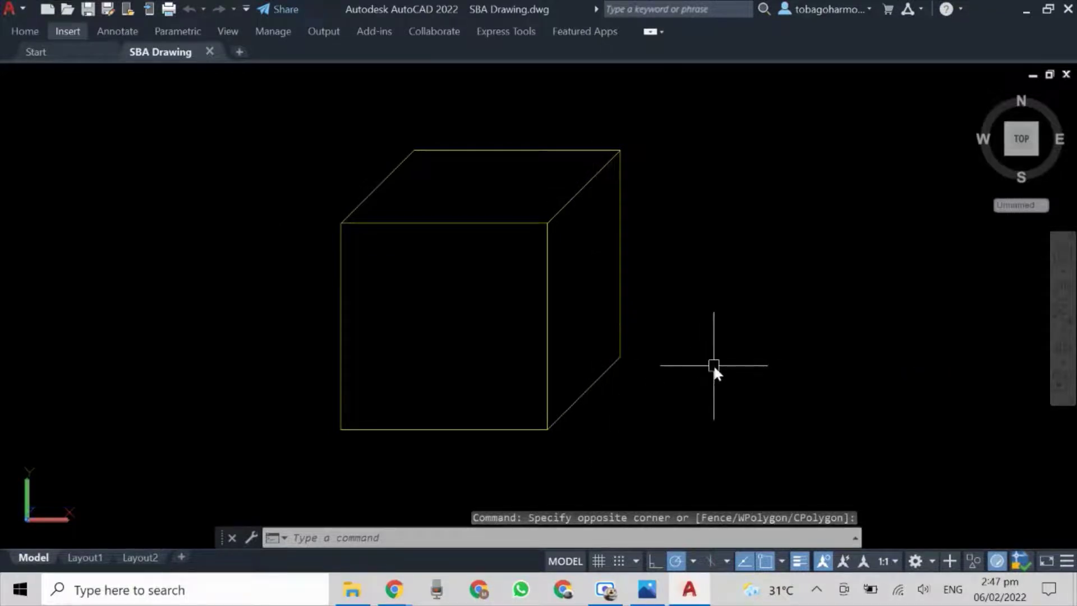
pyautogui.write('di')
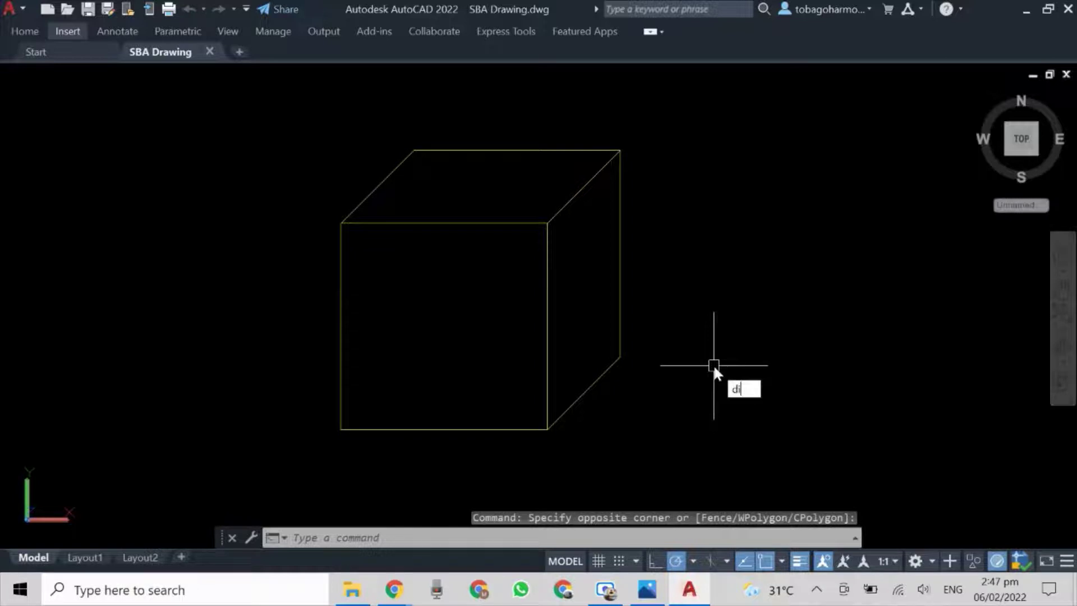
pyautogui.write('m')
pyautogui.press('Return')
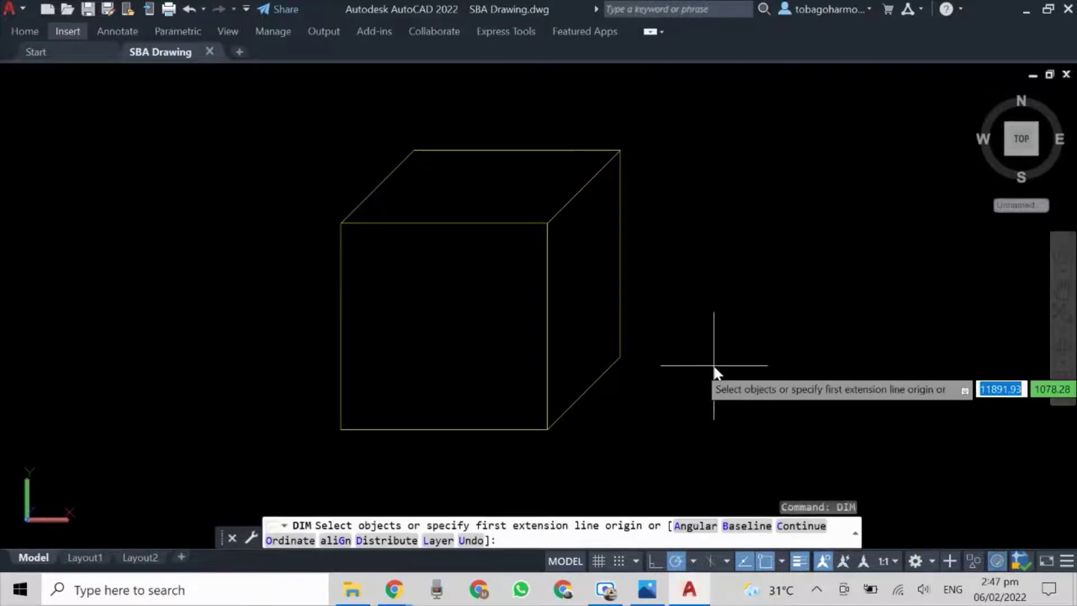
pyautogui.click(341, 429)
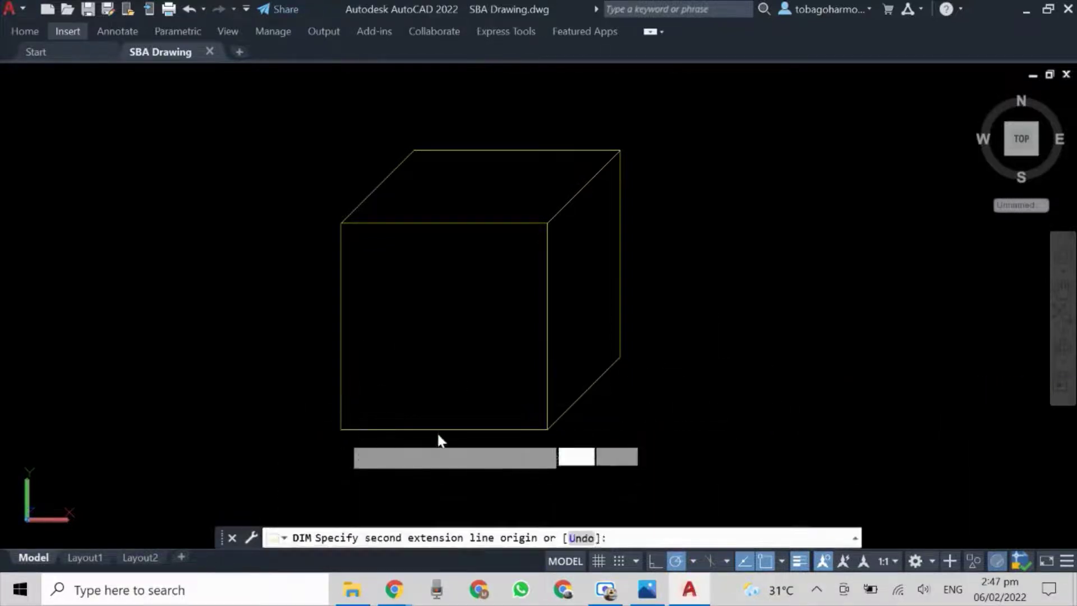
pyautogui.click(545, 430)
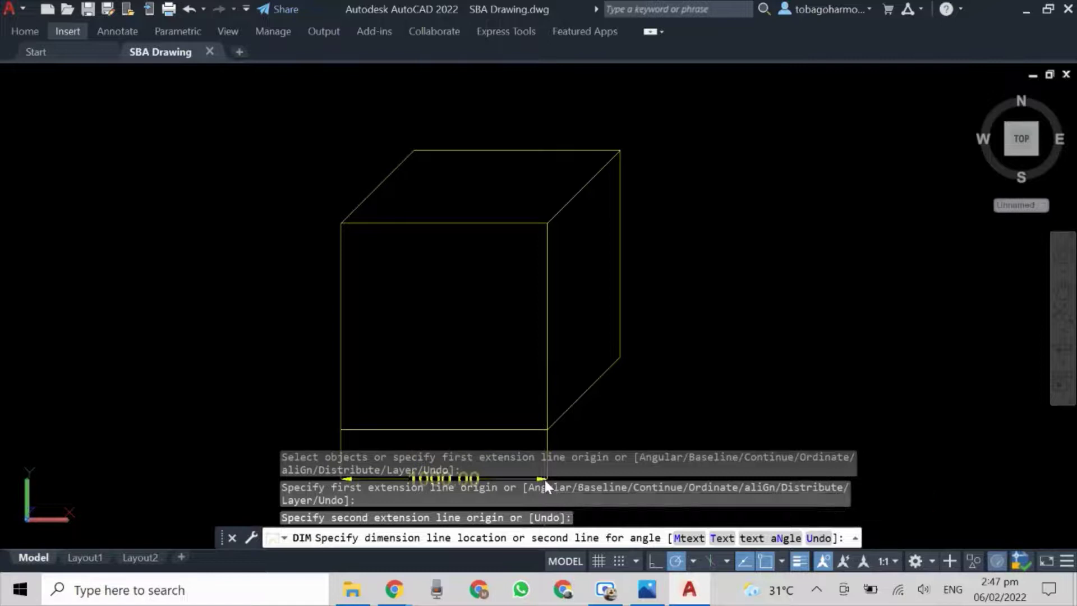
pyautogui.click(544, 480)
pyautogui.press('Return')
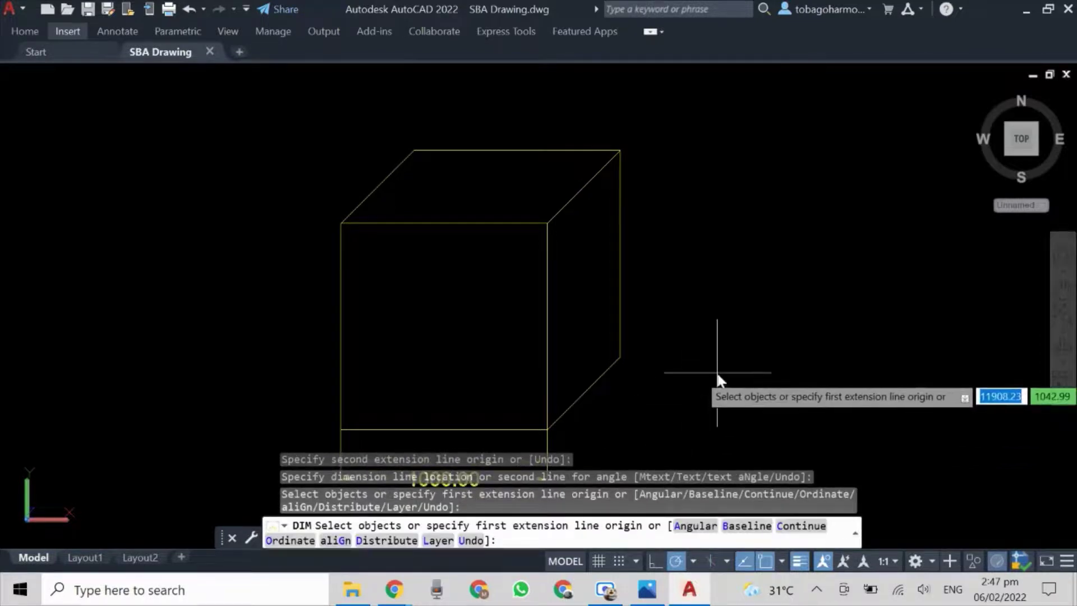
pyautogui.scroll(-2, 715, 371)
pyautogui.moveTo(677, 366); pyautogui.dragTo(678, 297, button='middle')
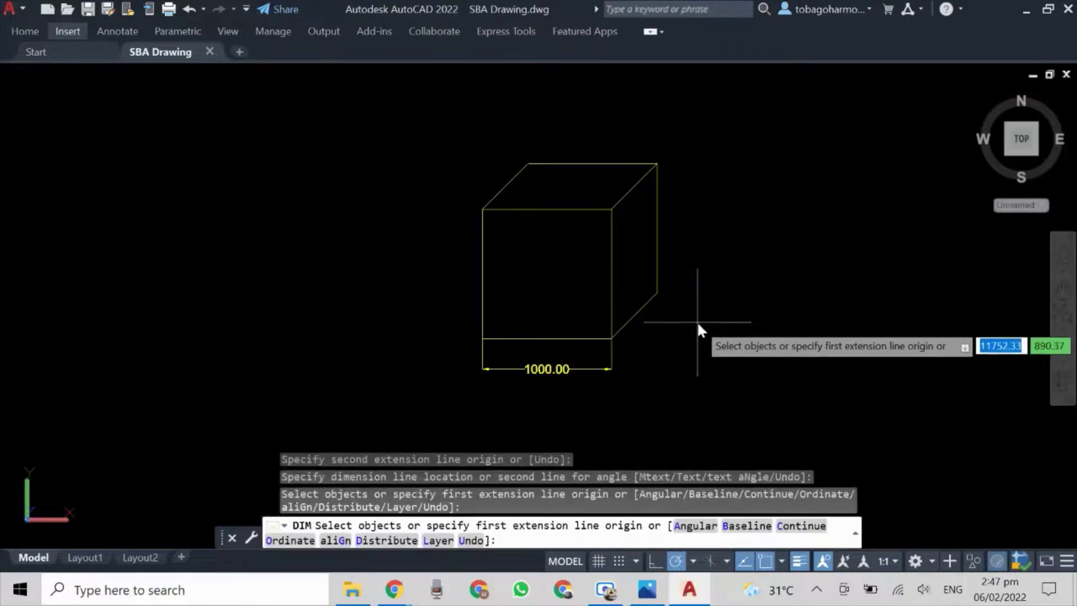
# Add an aligned 500.00 dimension along the cube's lower-right receding edge
pyautogui.press('Return')
pyautogui.write('dim')
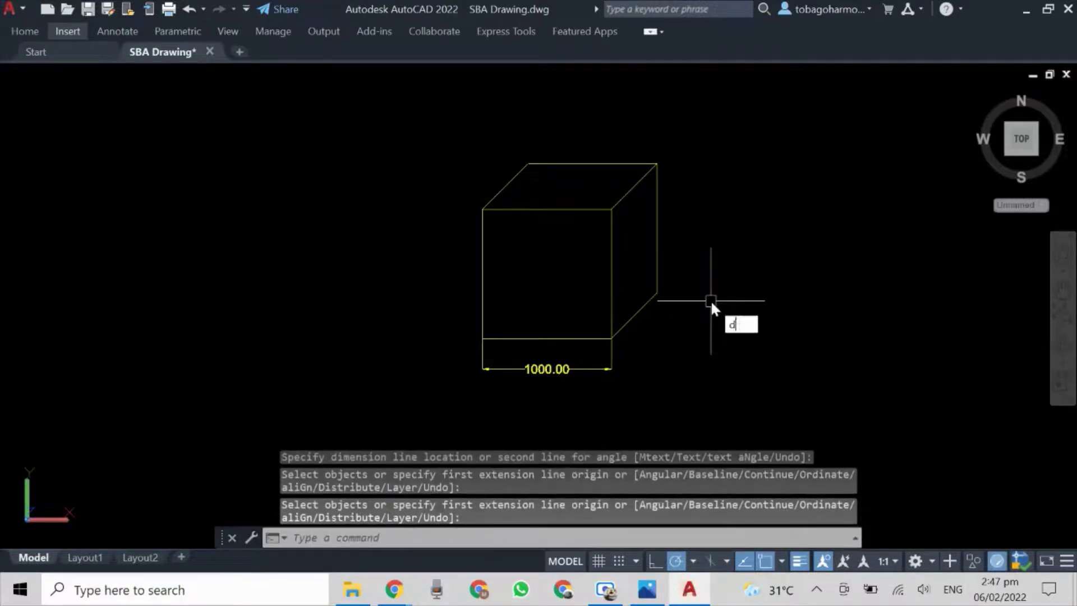
pyautogui.press('Down')
pyautogui.press('Down')
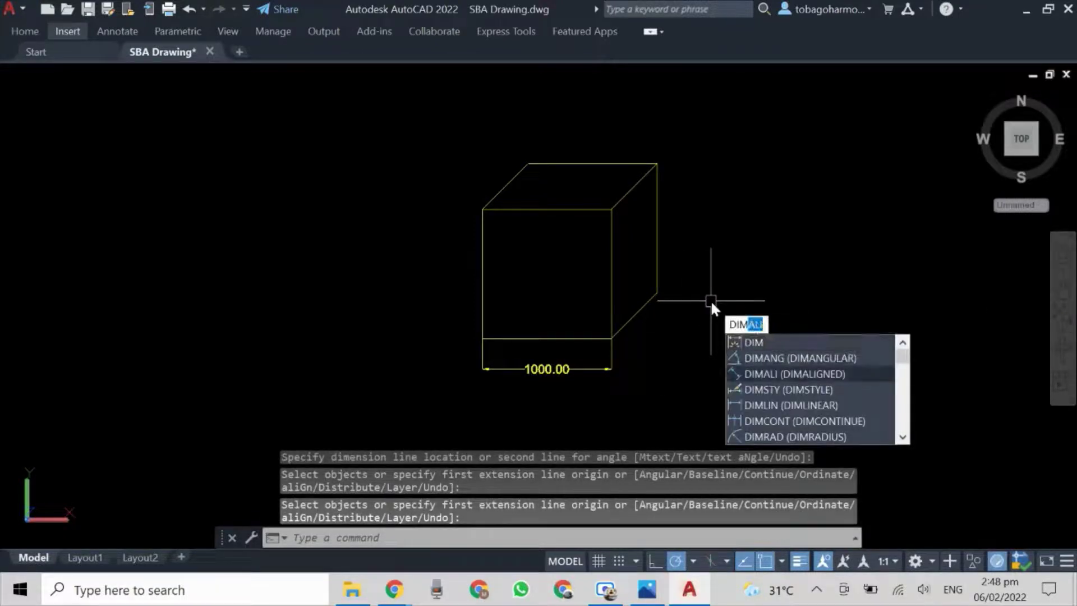
pyautogui.press('Return')
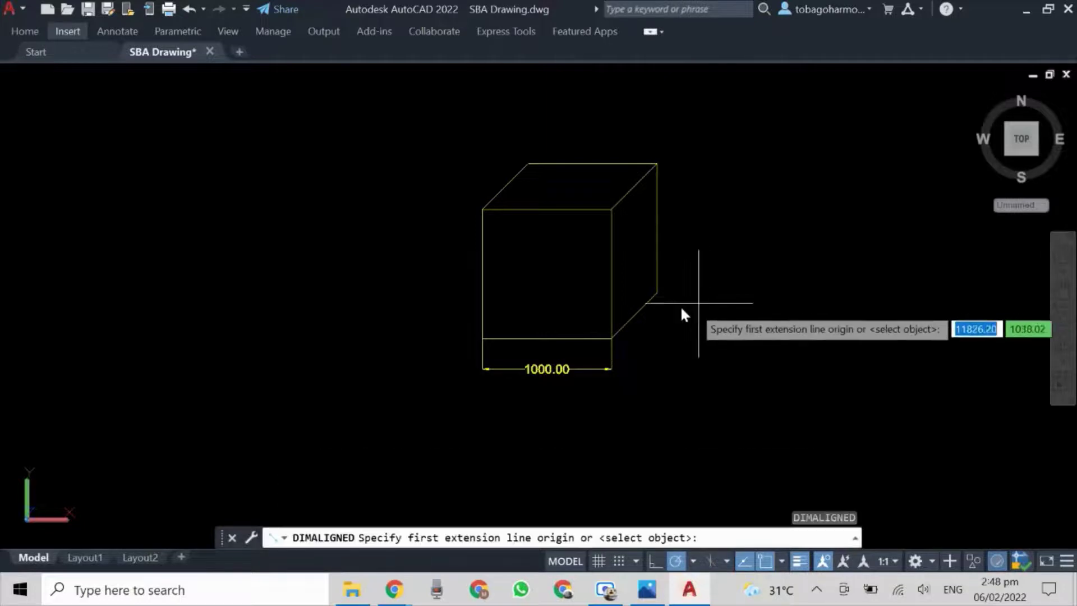
pyautogui.click(613, 338)
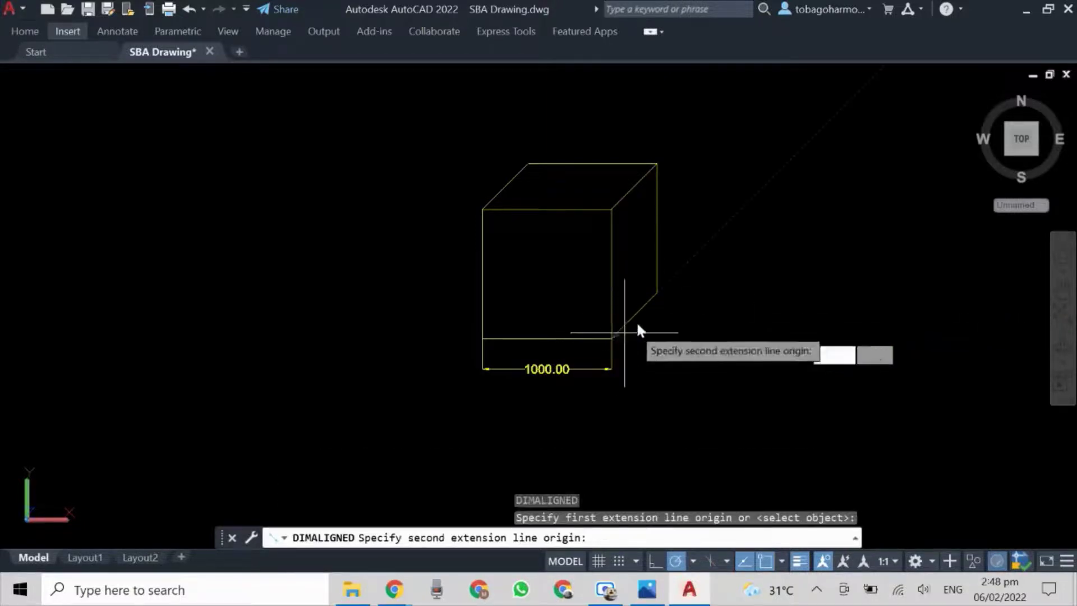
pyautogui.click(656, 291)
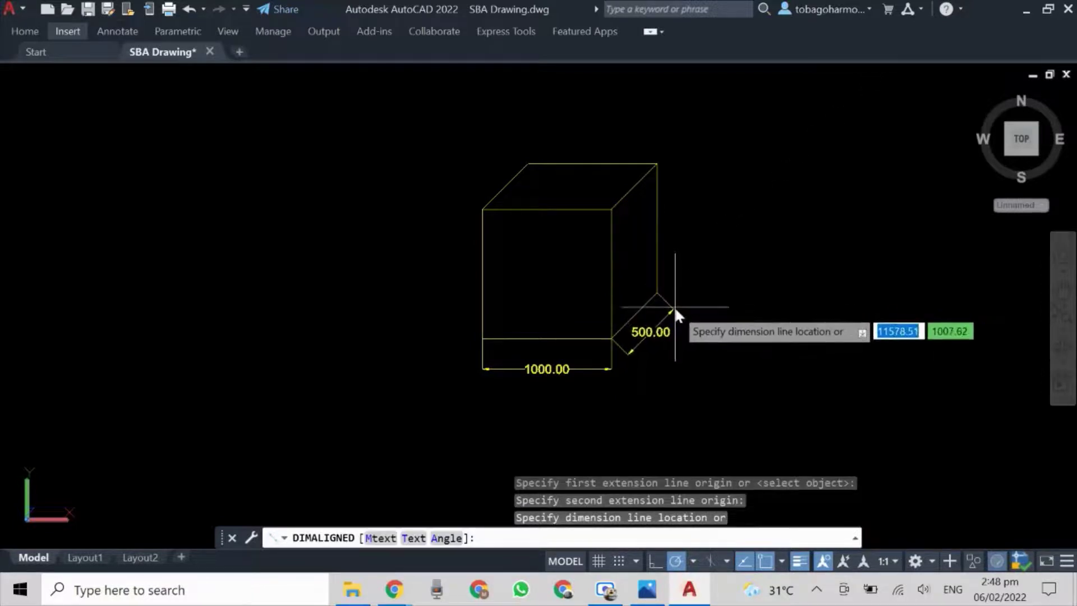
pyautogui.click(674, 306)
pyautogui.scroll(3, 655, 329)
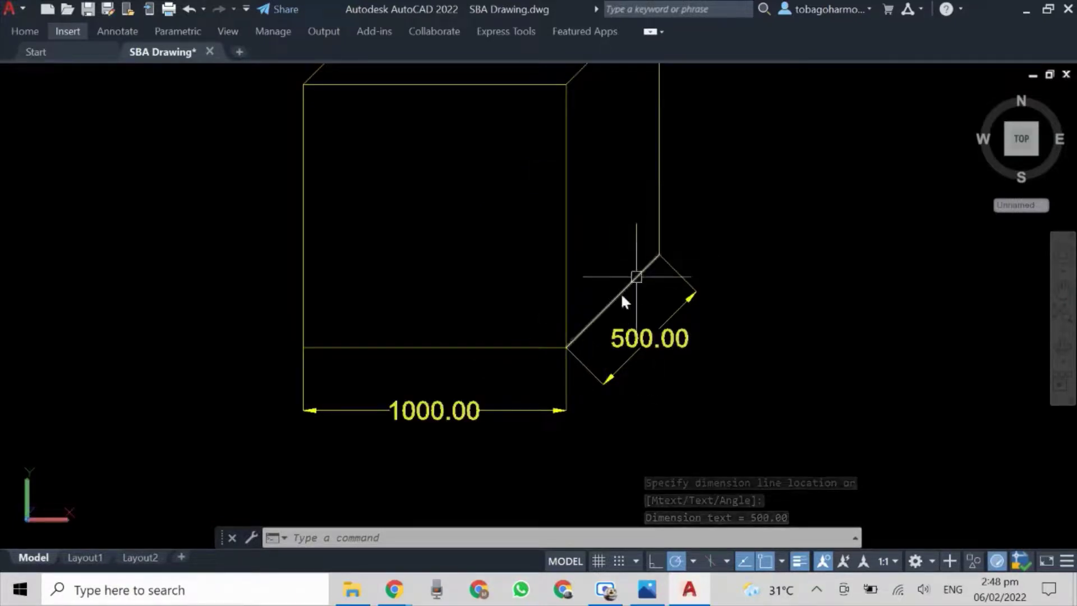
# Replace the receding edge's dimension text 500.00 with 1000.00
pyautogui.doubleClick(651, 343)
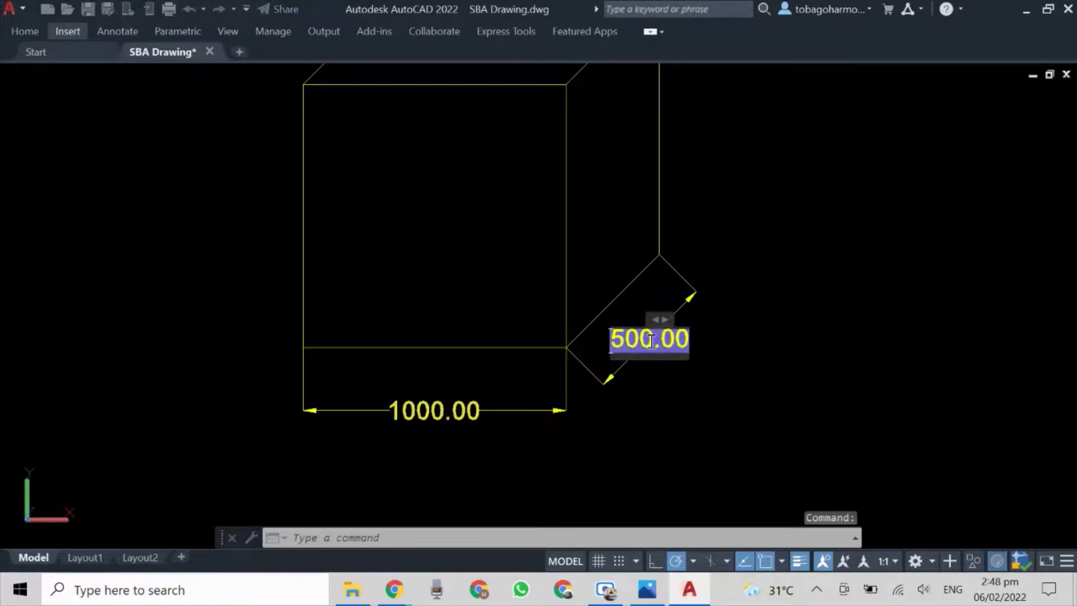
pyautogui.write('1')
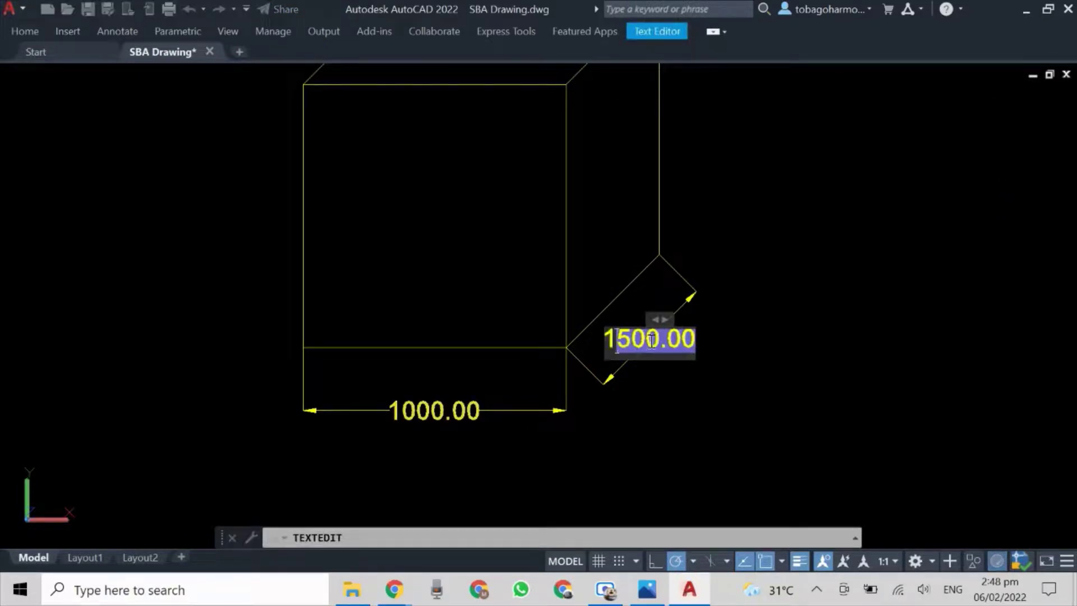
pyautogui.hotkey('ctrl', 'a')
pyautogui.press('BackSpace')
pyautogui.write('10')
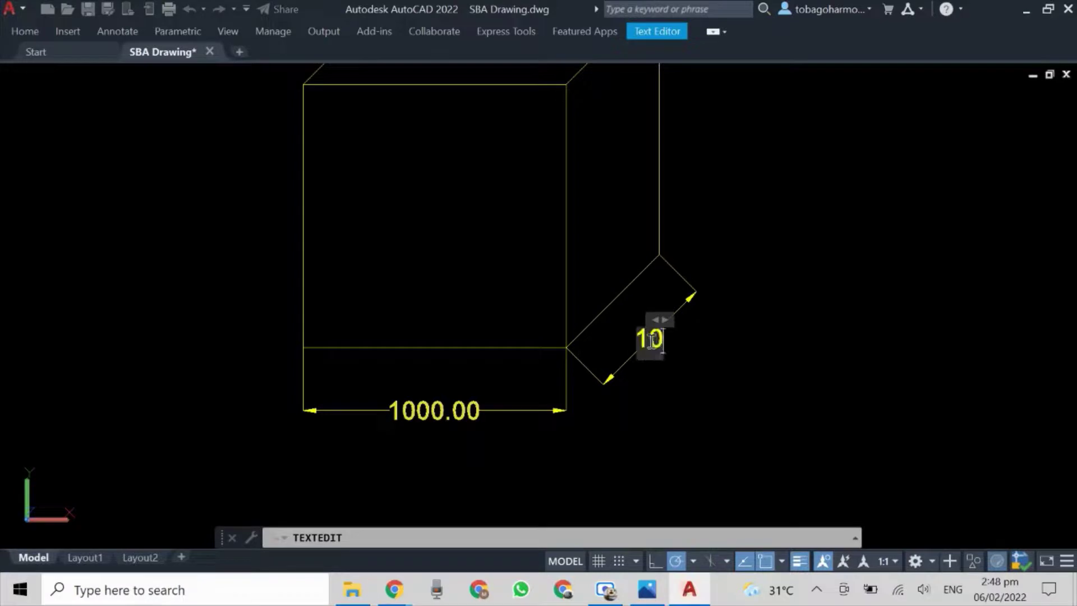
pyautogui.write('00.00')
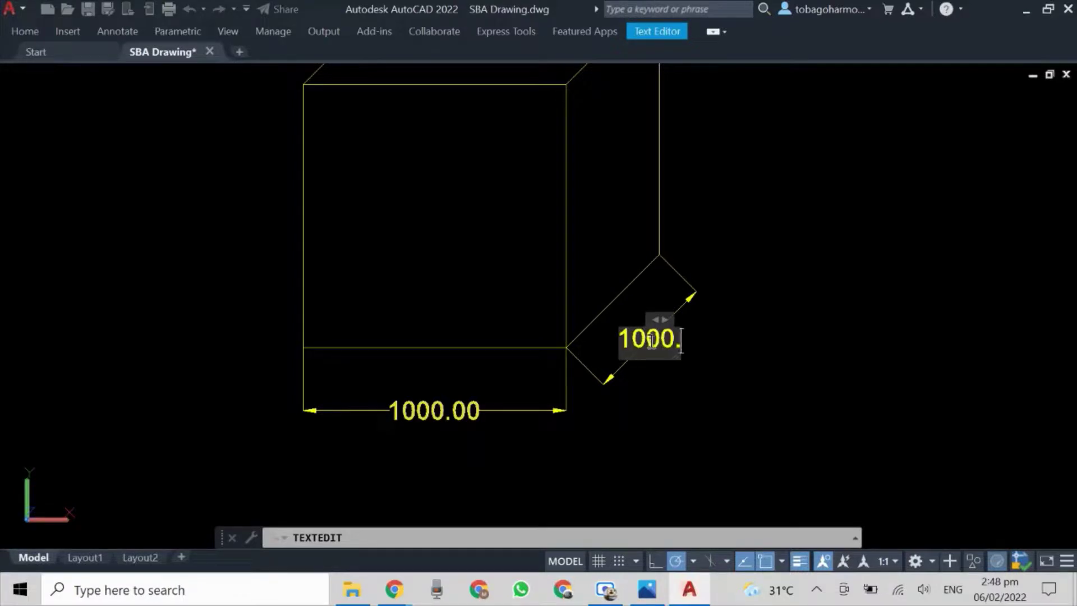
pyautogui.click(796, 202)
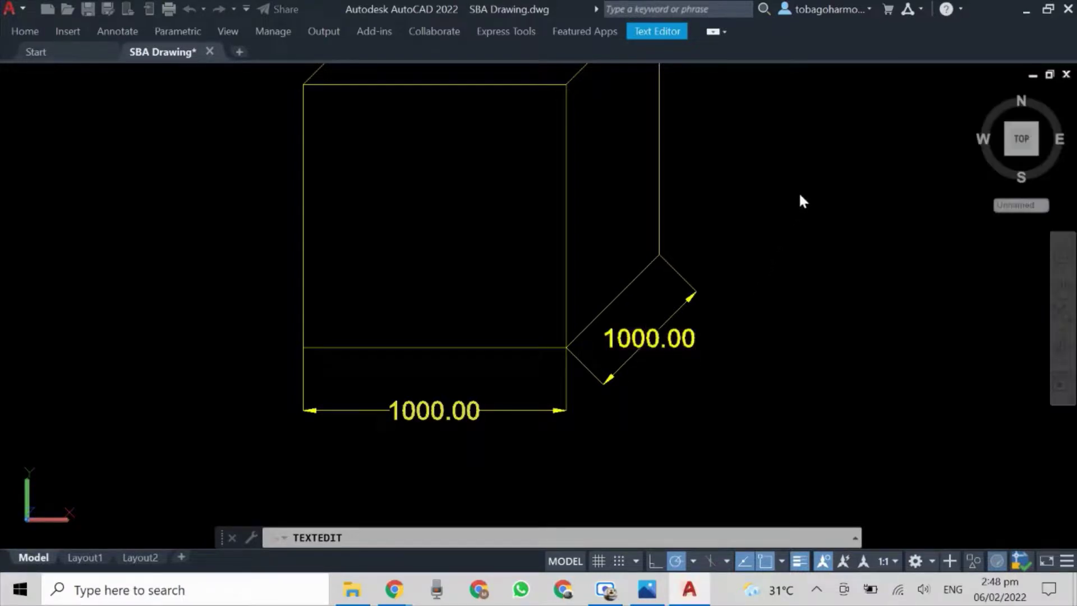
pyautogui.press('Escape')
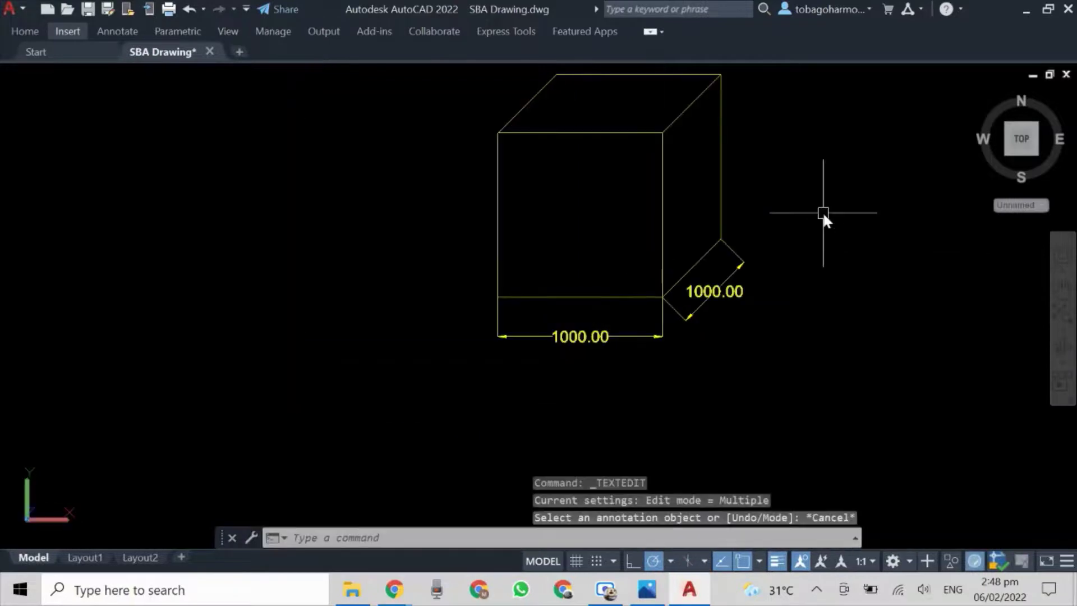
pyautogui.scroll(2, 807, 218)
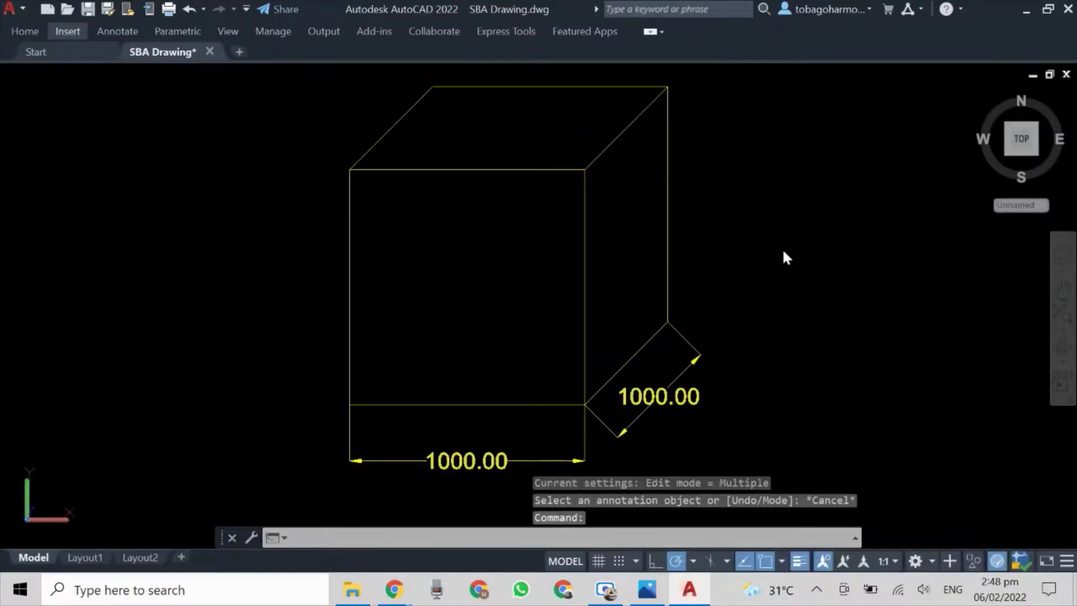
# Select all nine cube edges, leaving both dimensions unselected
pyautogui.moveTo(782, 248); pyautogui.dragTo(804, 253, button='middle')
pyautogui.click(605, 244)
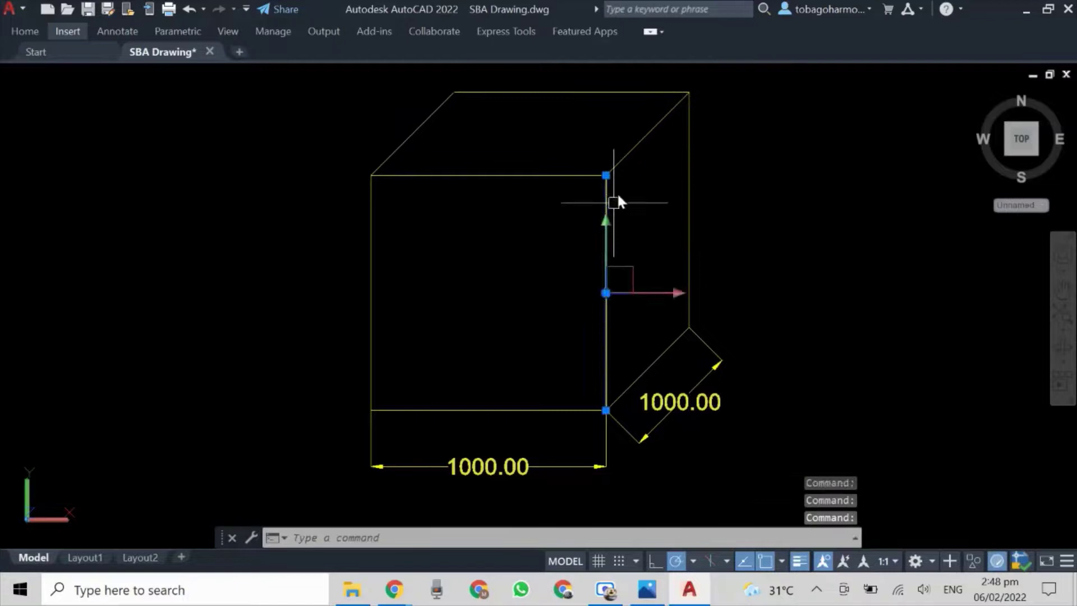
pyautogui.click(623, 157)
pyautogui.click(508, 176)
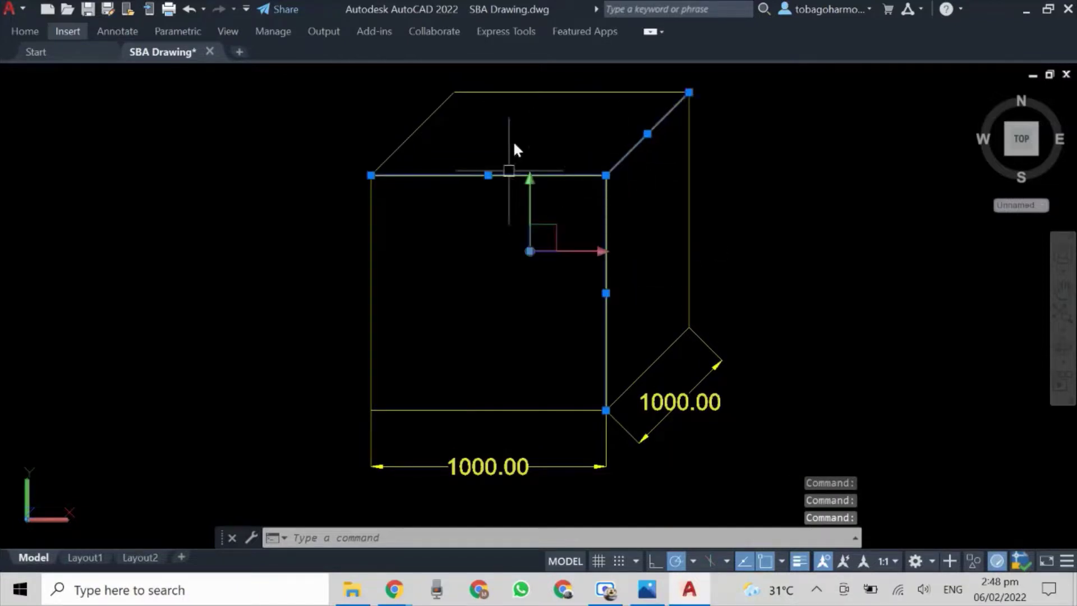
pyautogui.click(517, 92)
pyautogui.click(422, 124)
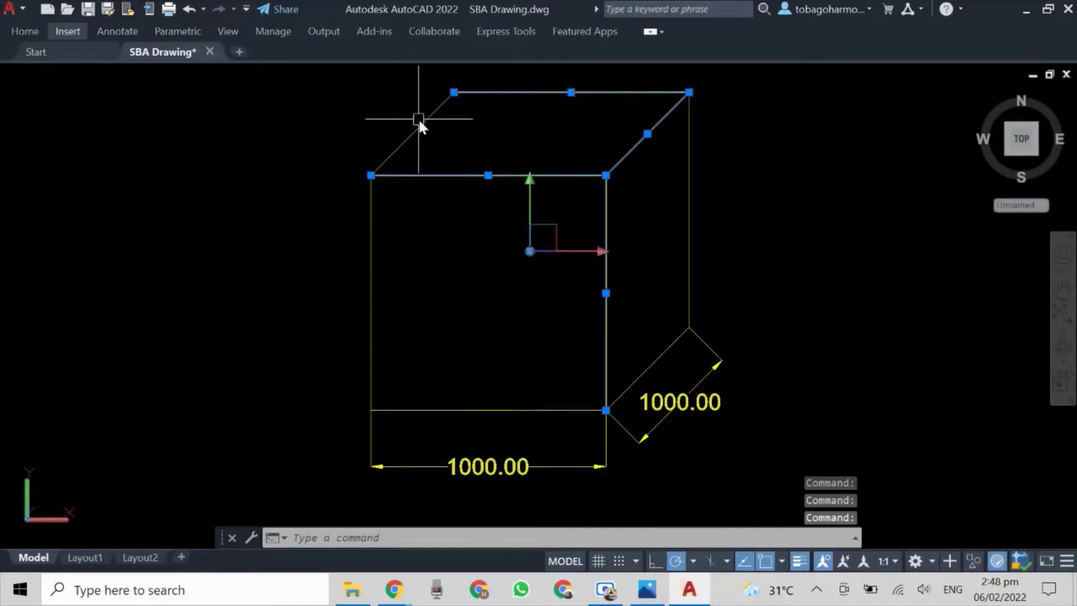
pyautogui.click(370, 229)
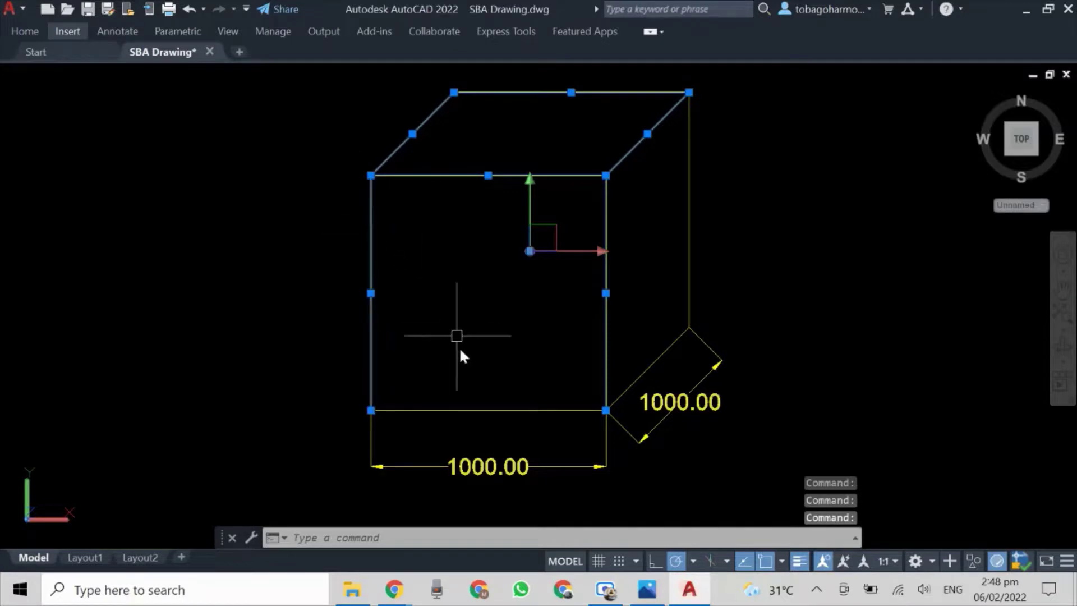
pyautogui.click(479, 410)
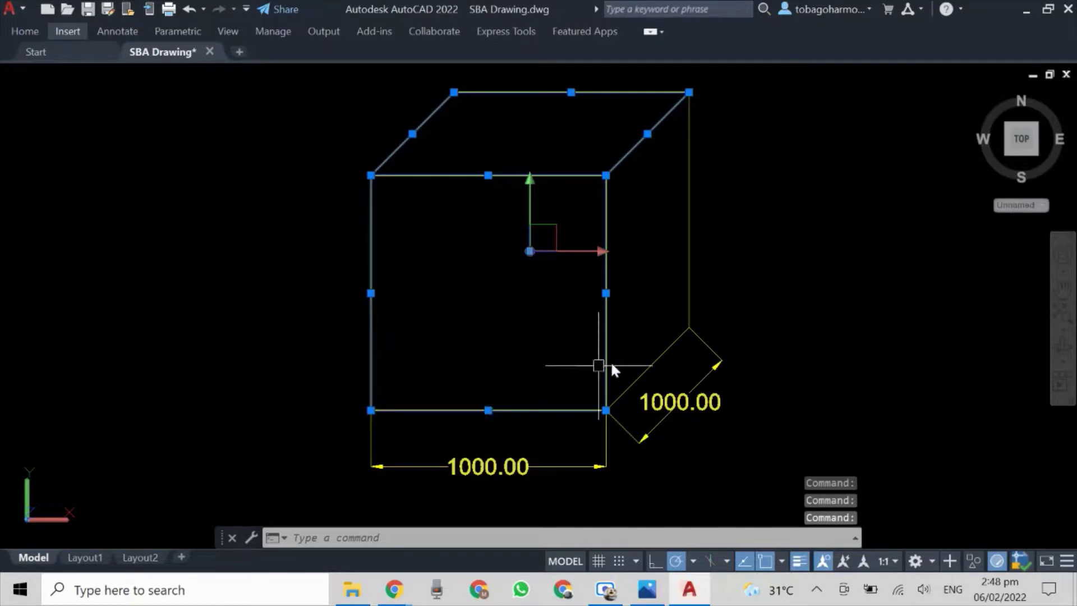
pyautogui.click(658, 357)
pyautogui.click(691, 221)
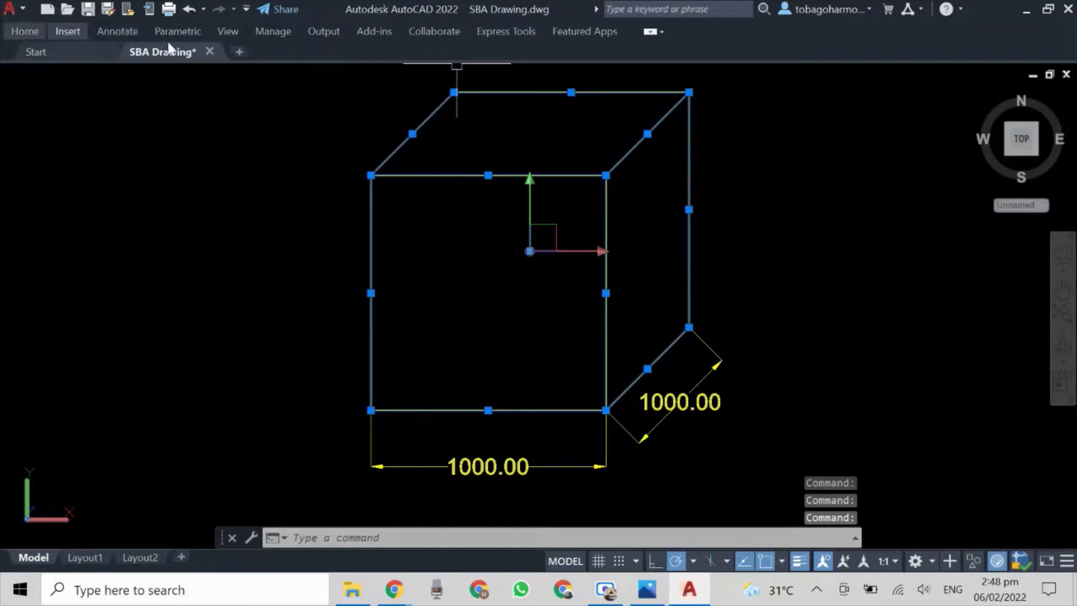
# Move the selected cube lines onto the magenta outline layer, then clear the selection
pyautogui.click(20, 30)
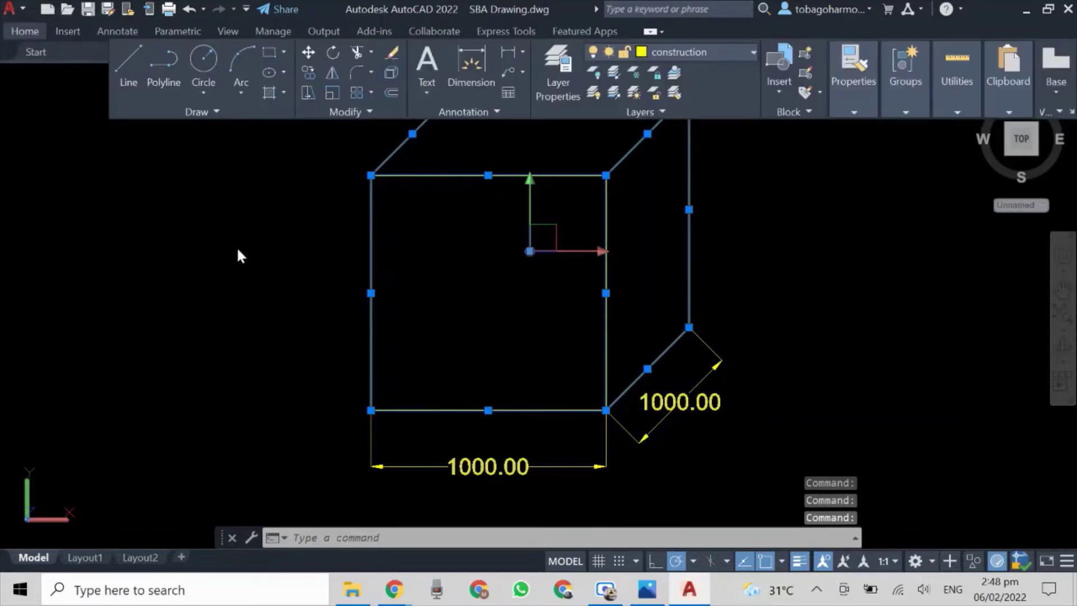
pyautogui.click(685, 51)
pyautogui.click(675, 193)
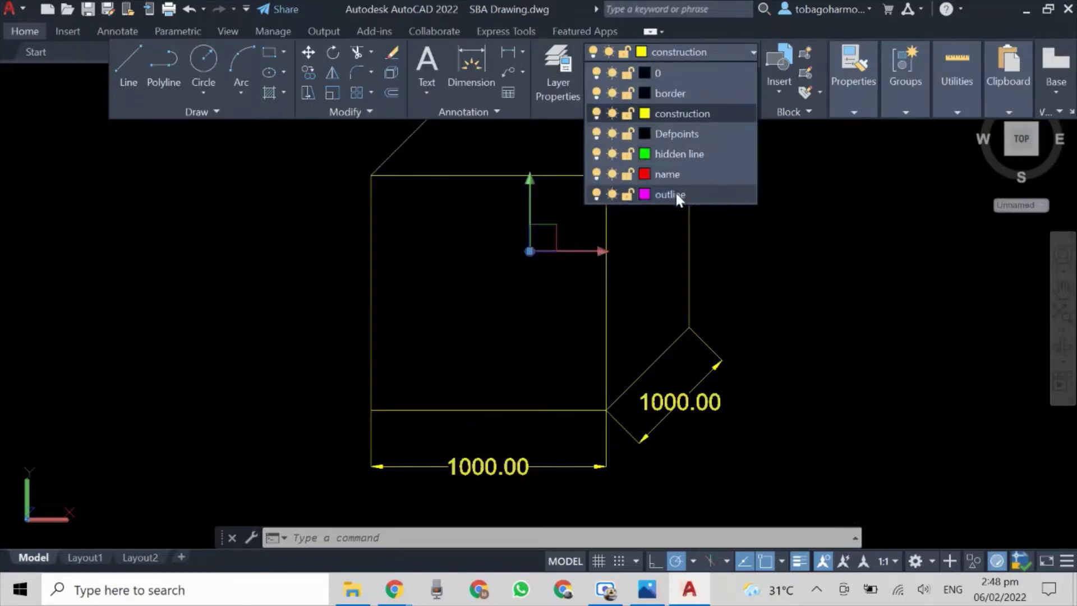
pyautogui.press('Escape')
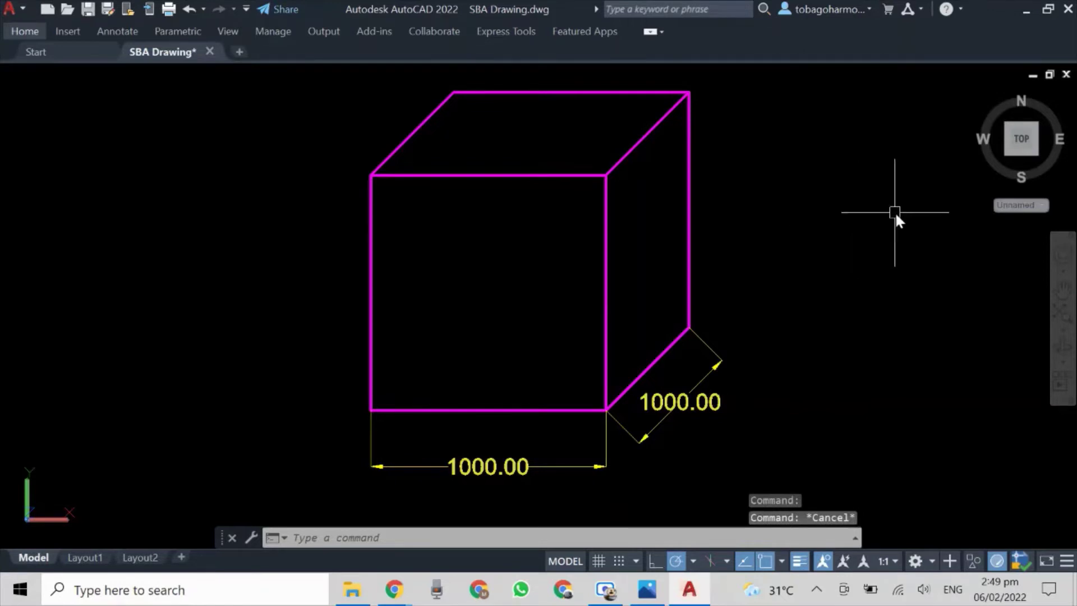
pyautogui.moveTo(894, 221); pyautogui.dragTo(858, 226, button='middle')
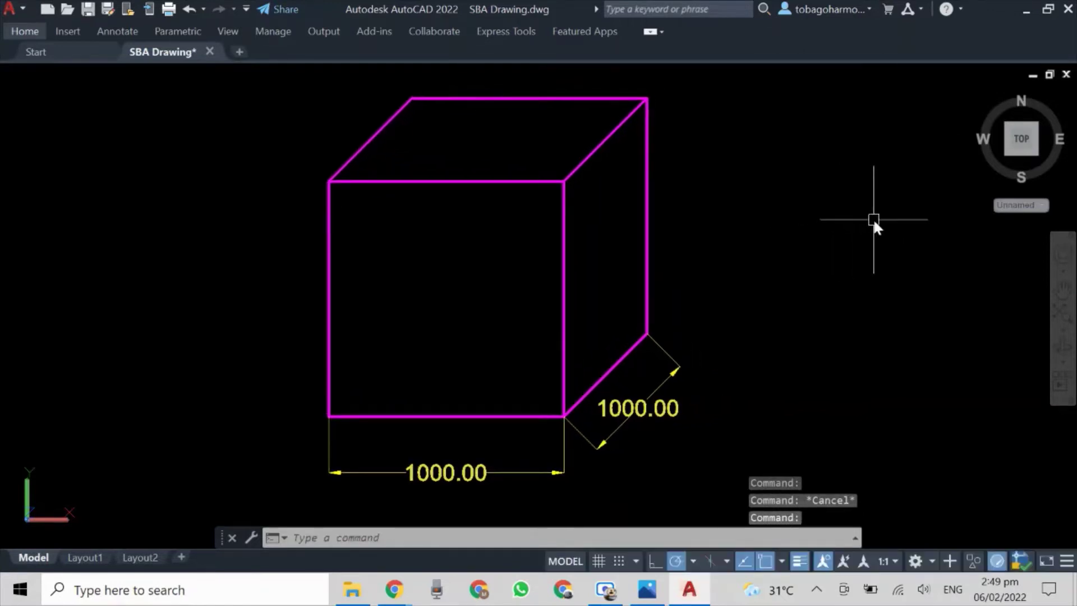